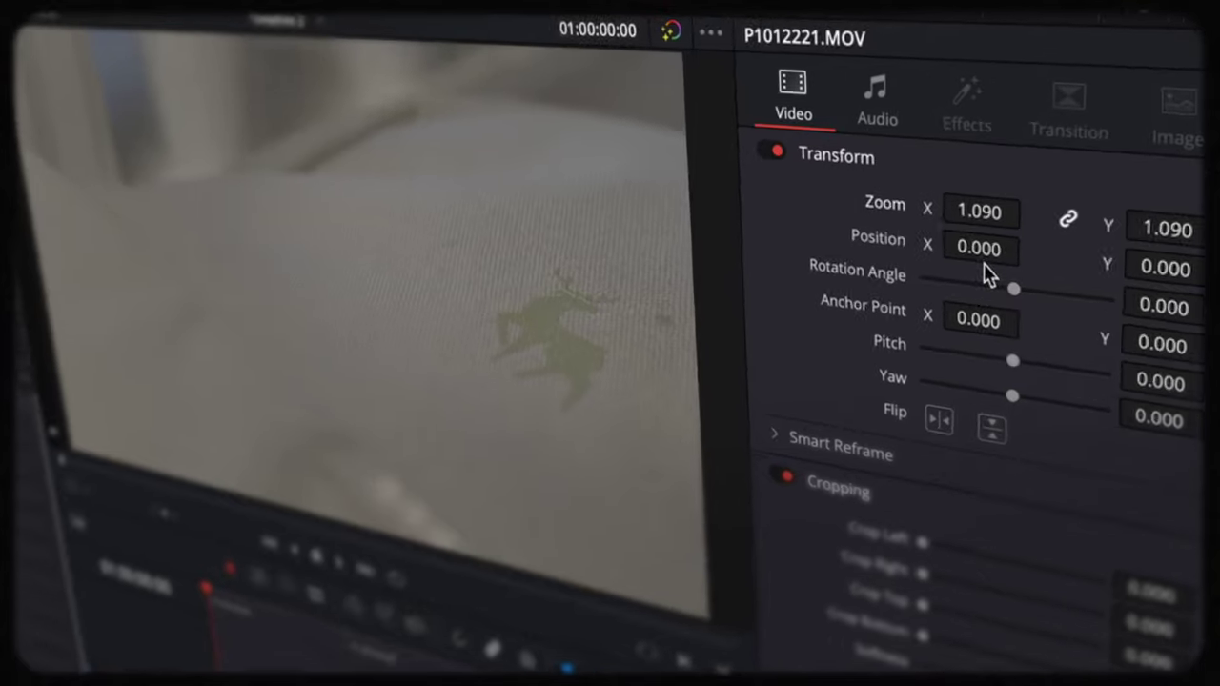
- Drag the Inspector's Transform Position X value to -226
left_click_drag(986, 273, 733, 228)
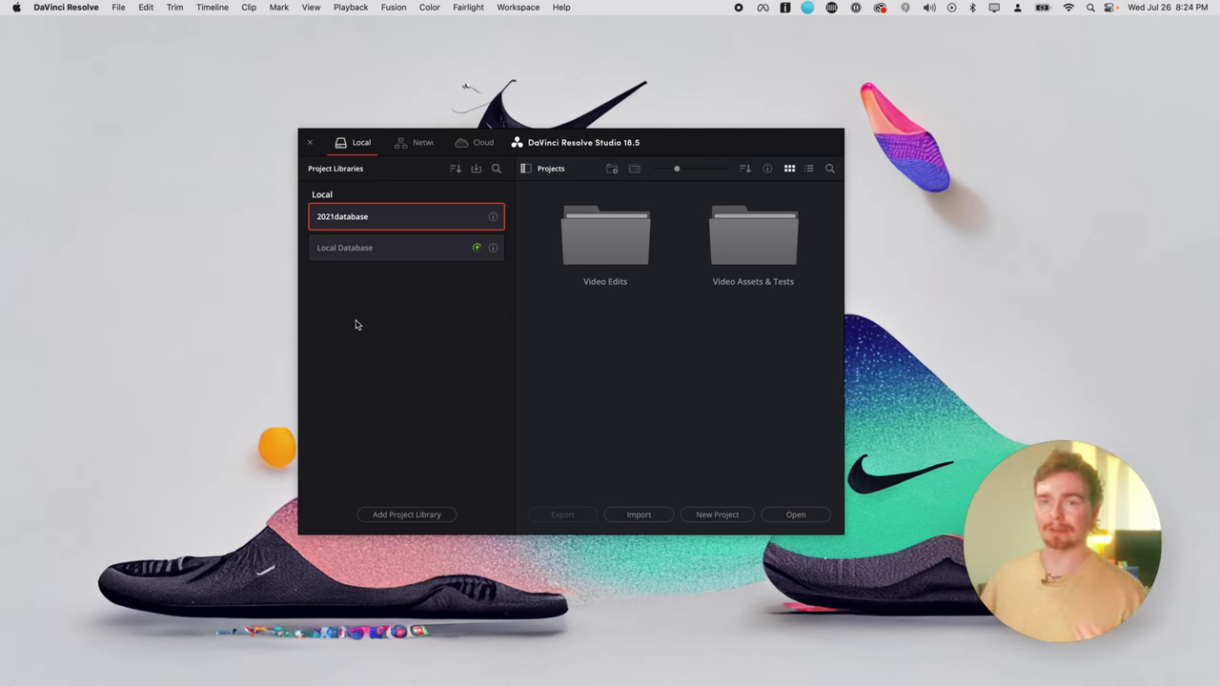
left_click(427, 515)
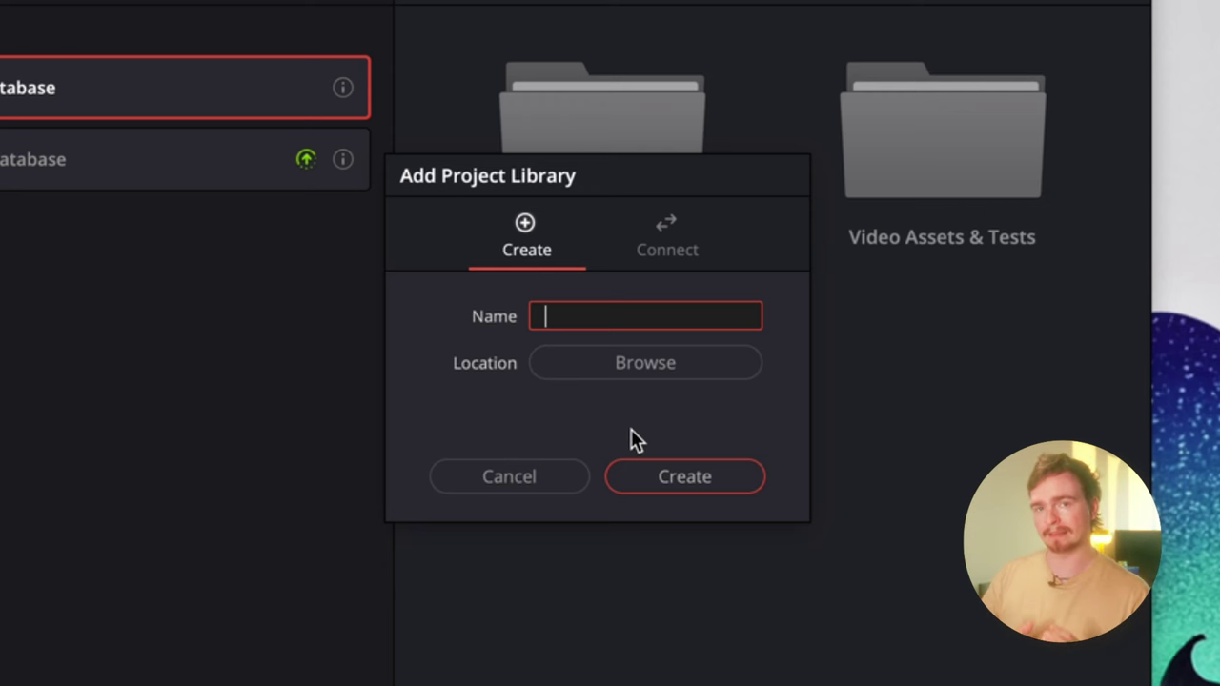
left_click(509, 476)
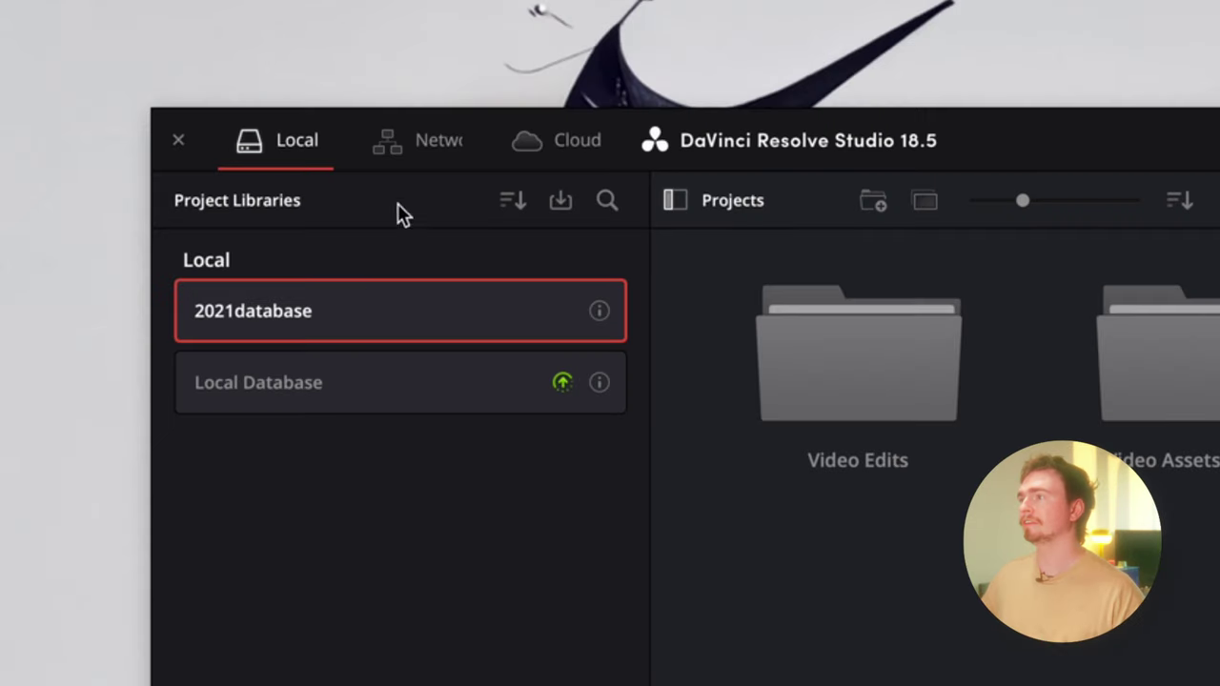
left_click(413, 143)
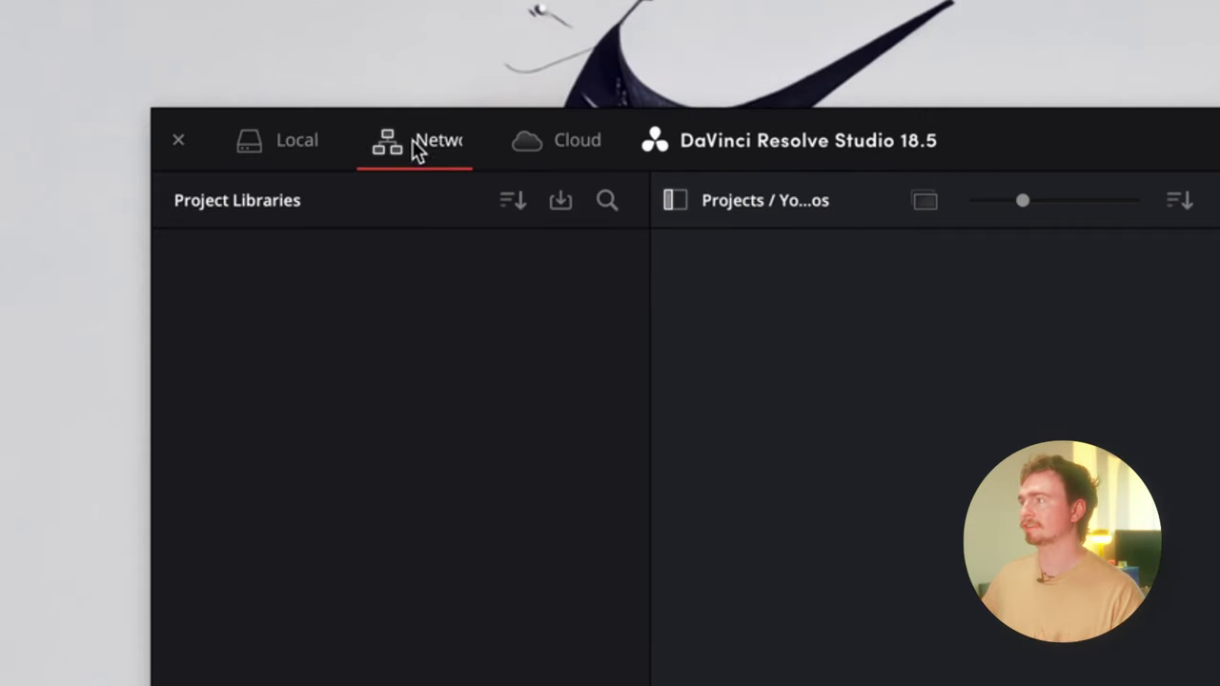
left_click(581, 148)
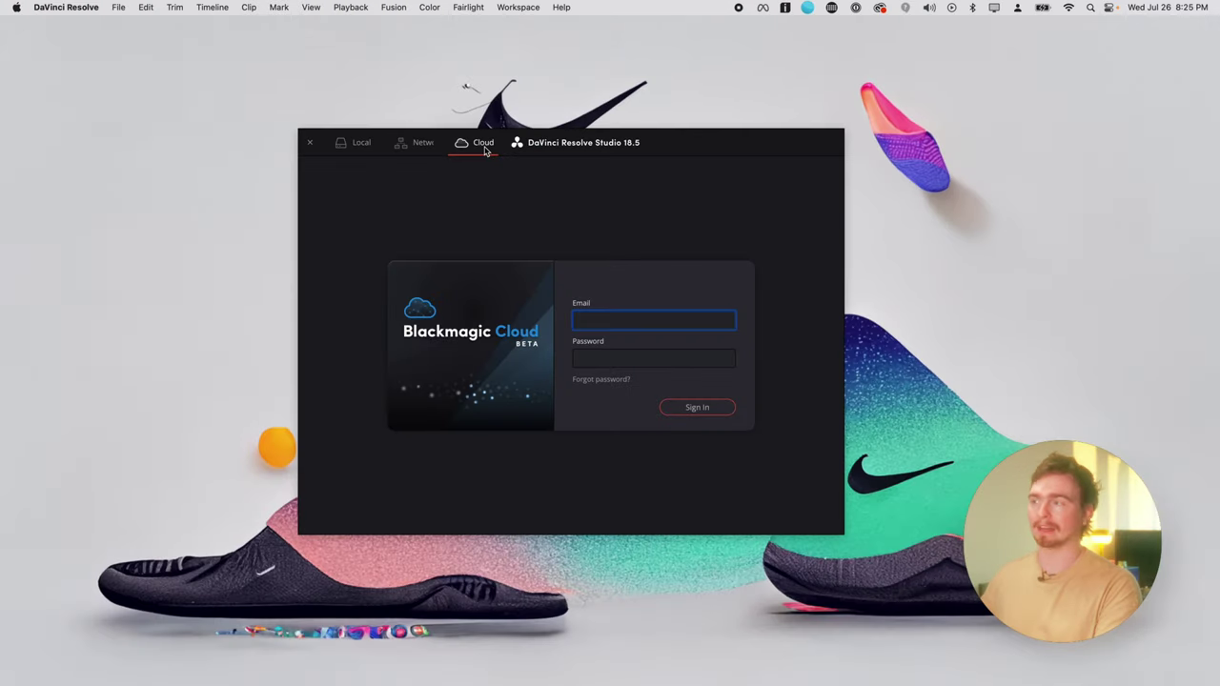
left_click(355, 145)
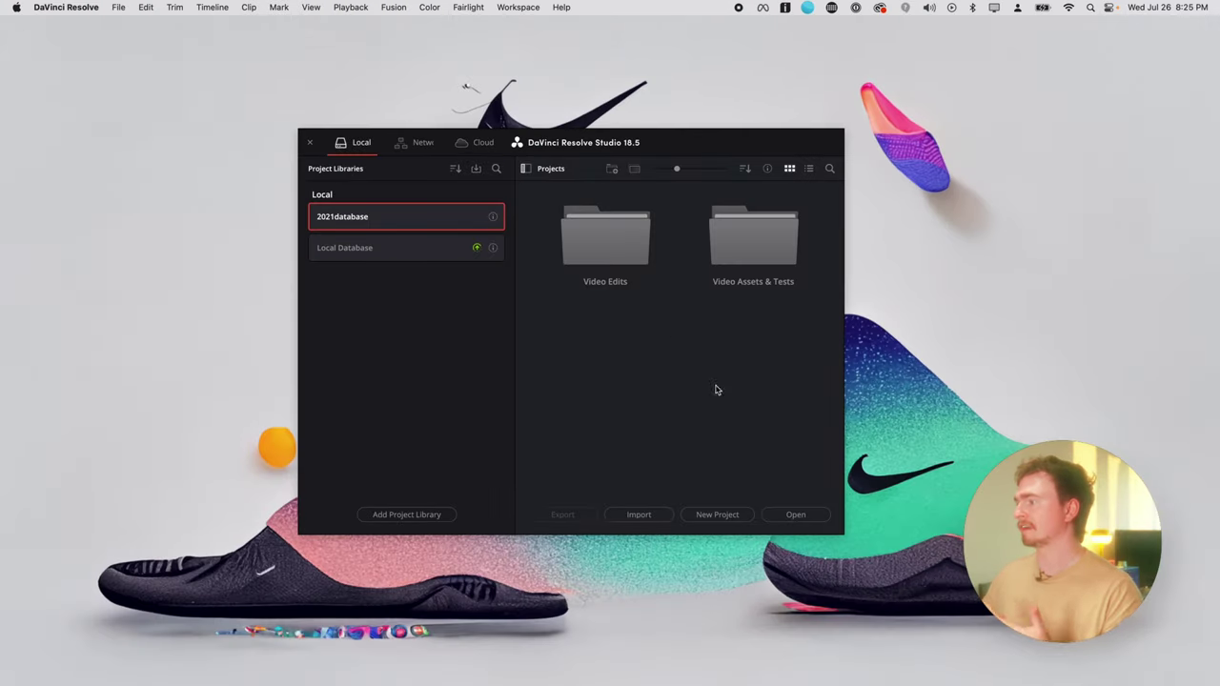
- Create a new project named 'Resolve', erasing the mistyped characters after it
left_click(717, 515)
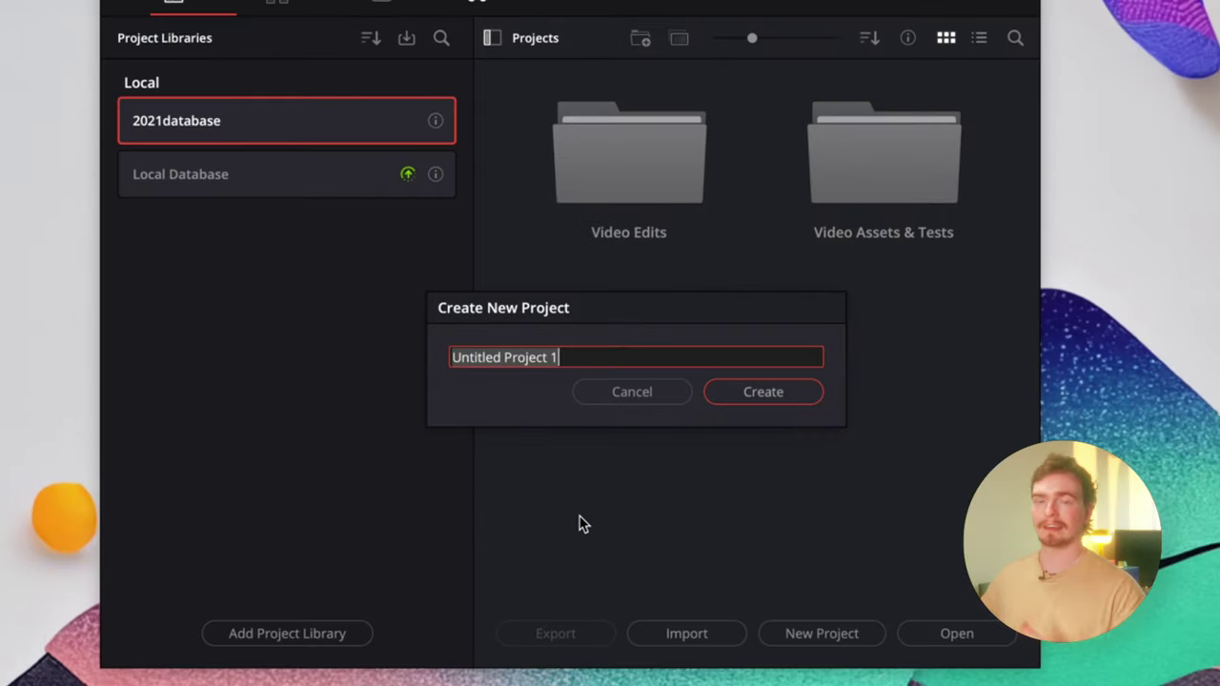
type("Resolve ")
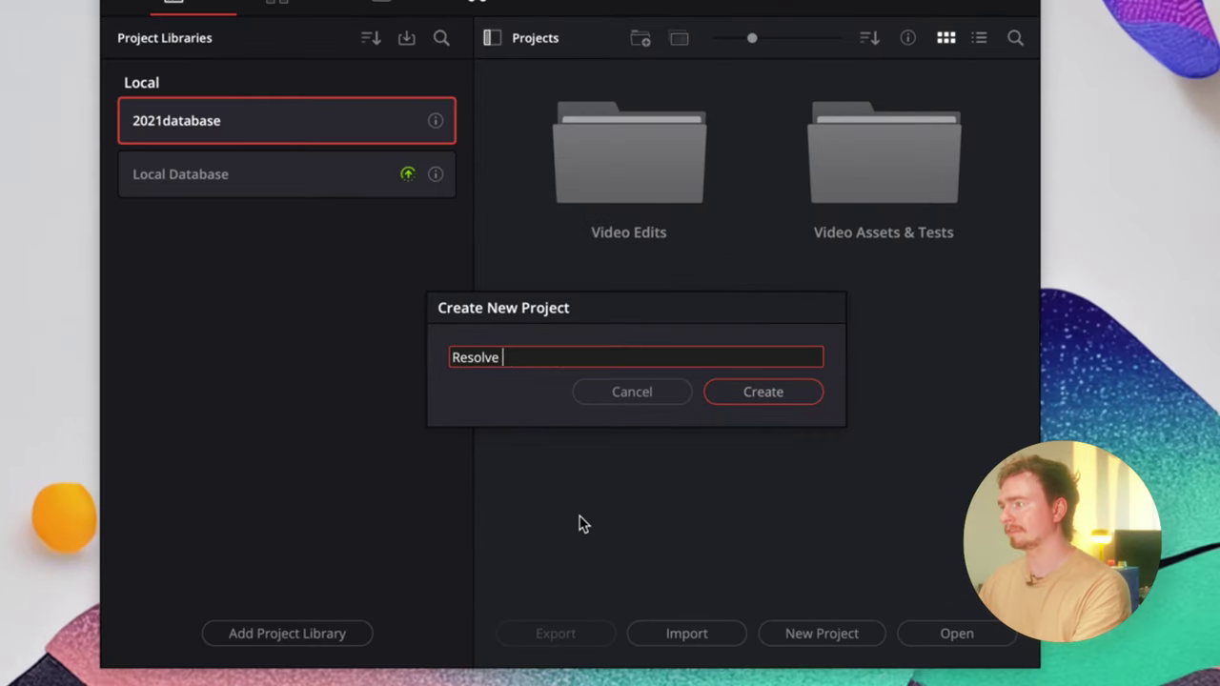
type("n101")
key("BackSpace")
key("BackSpace")
key("BackSpace")
key("BackSpace")
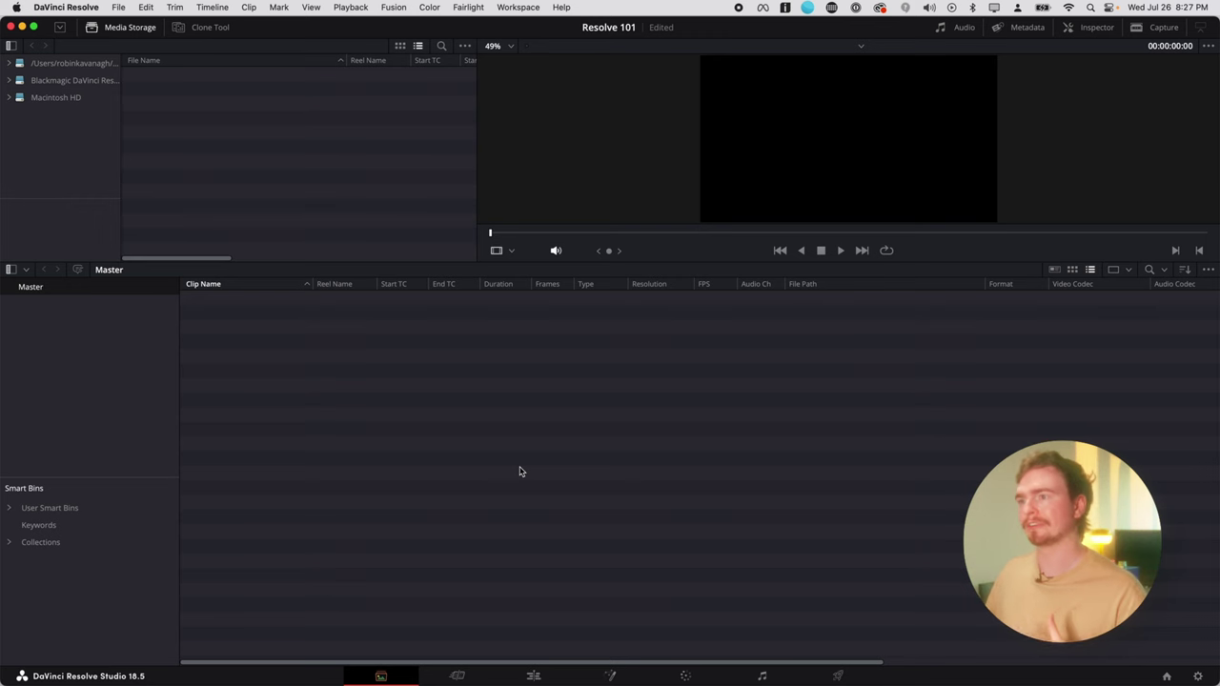
- Create a new bin under Master from the bin context menu
right_click(92, 324)
left_click(122, 333)
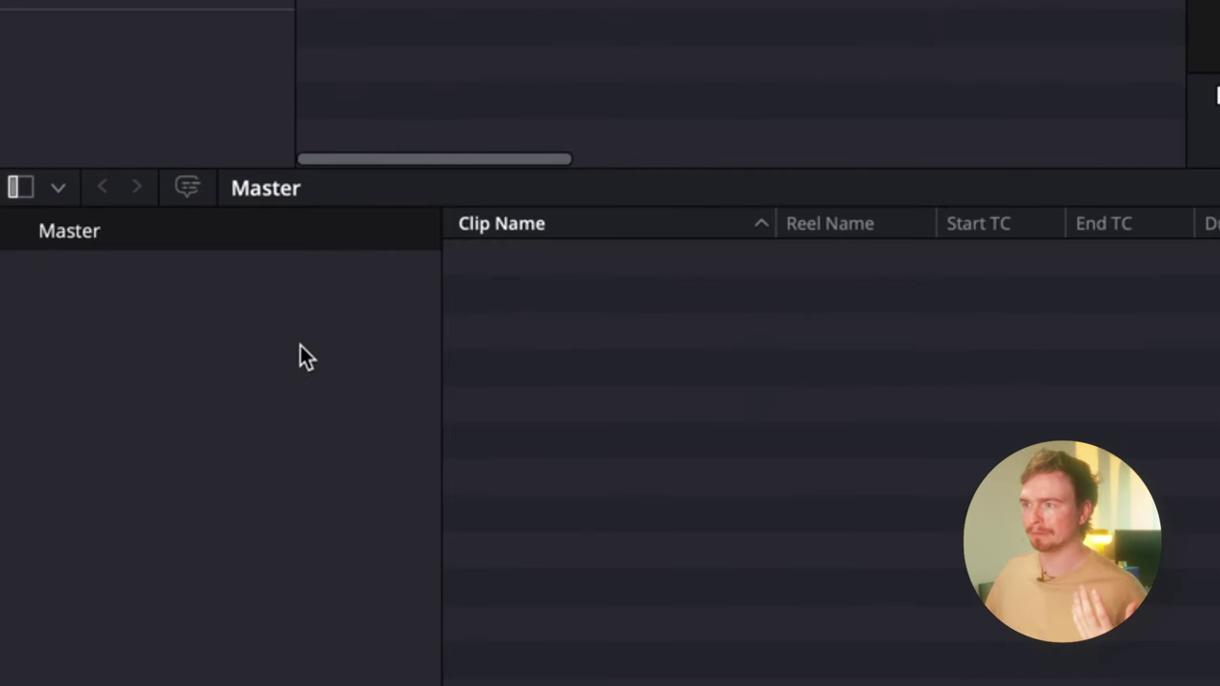
right_click(287, 330)
left_click(320, 346)
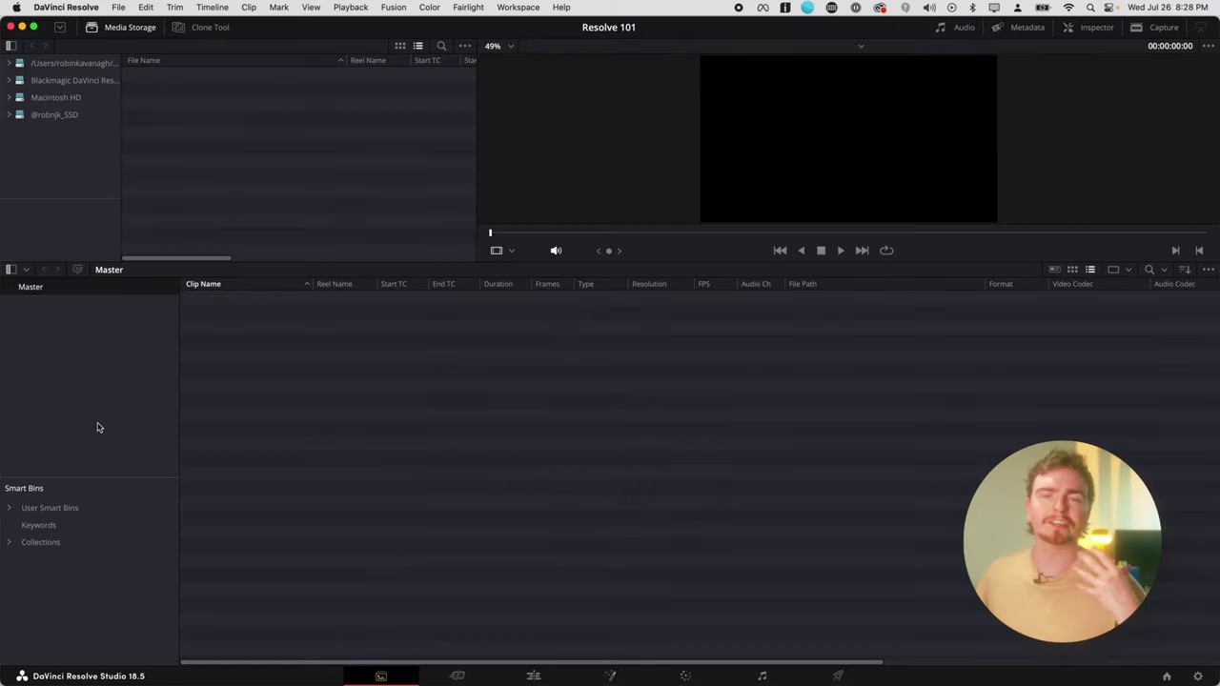
- Import the YOUTUBE_VIDEO_TEMPLATE.drb bin via File > Import > Bin
left_click(118, 7)
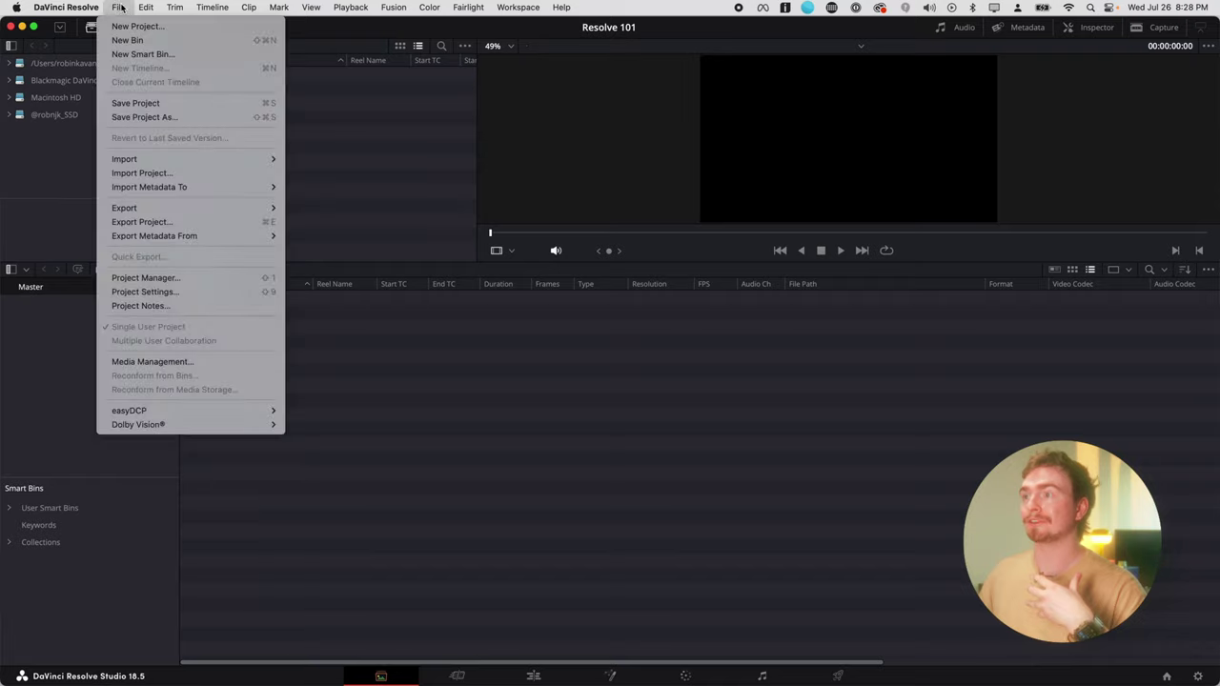
mouse_move(387, 313)
left_click(654, 299)
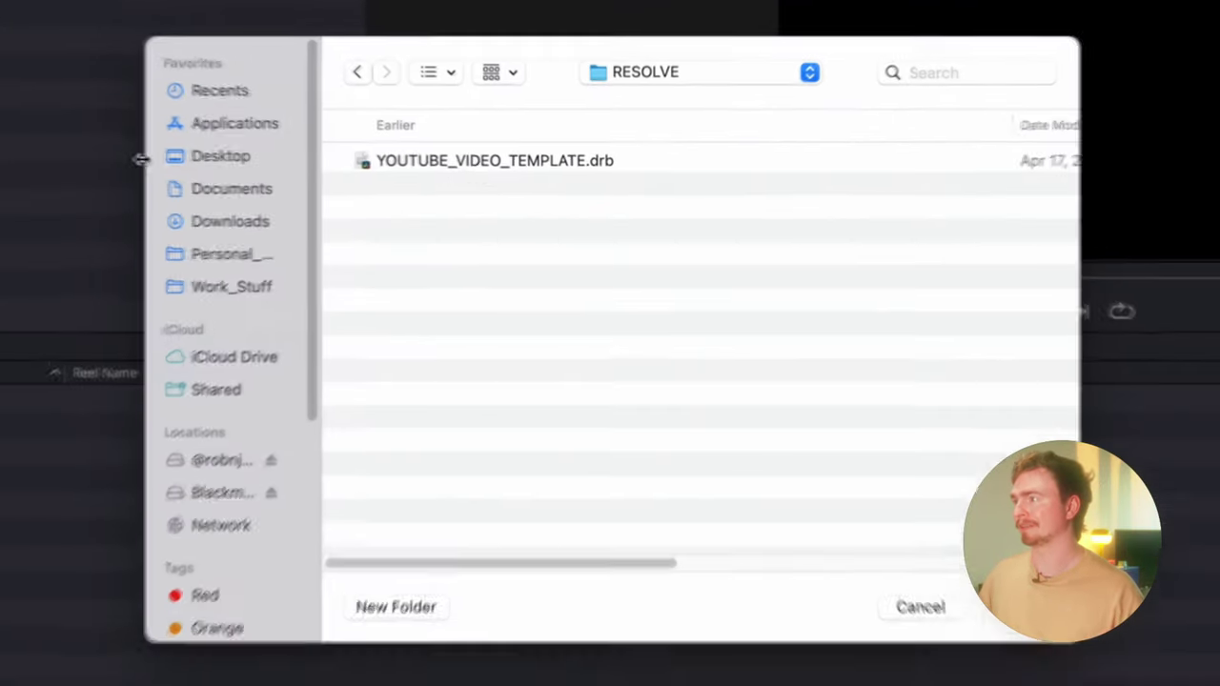
left_click(475, 169)
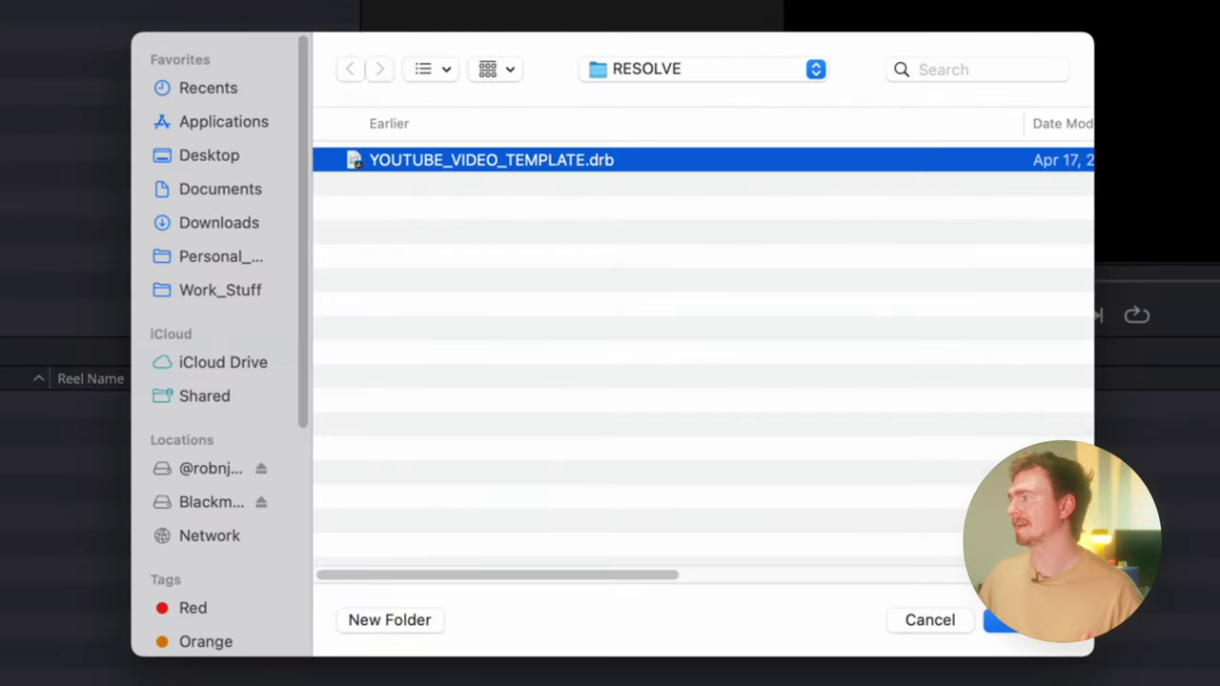
key("Return")
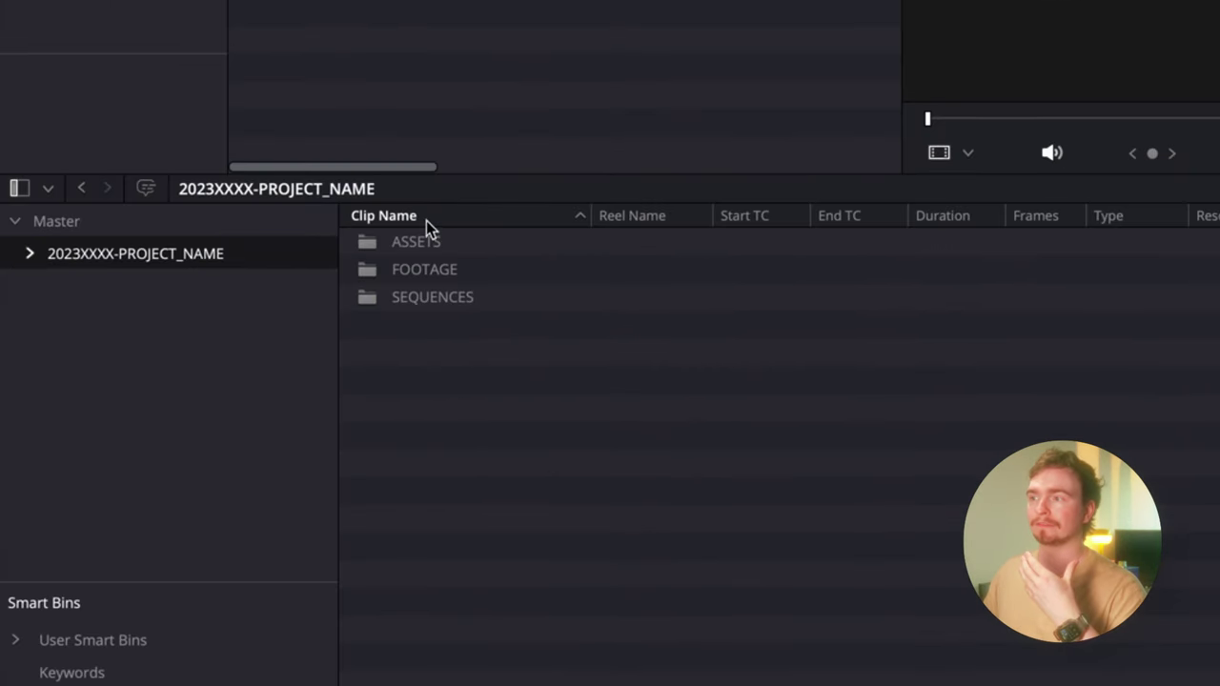
- Browse the imported ASSETS, FOOTAGE and SEQUENCES bins, ending on FOOTAGE
double_click(426, 250)
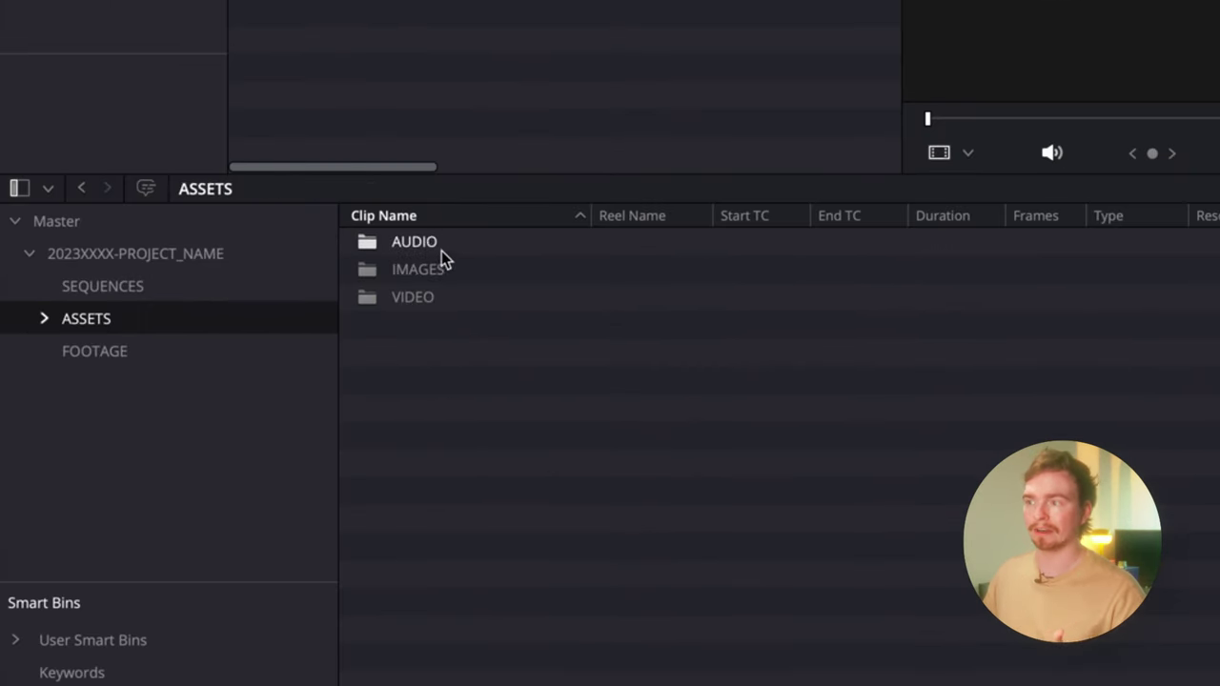
left_click(107, 348)
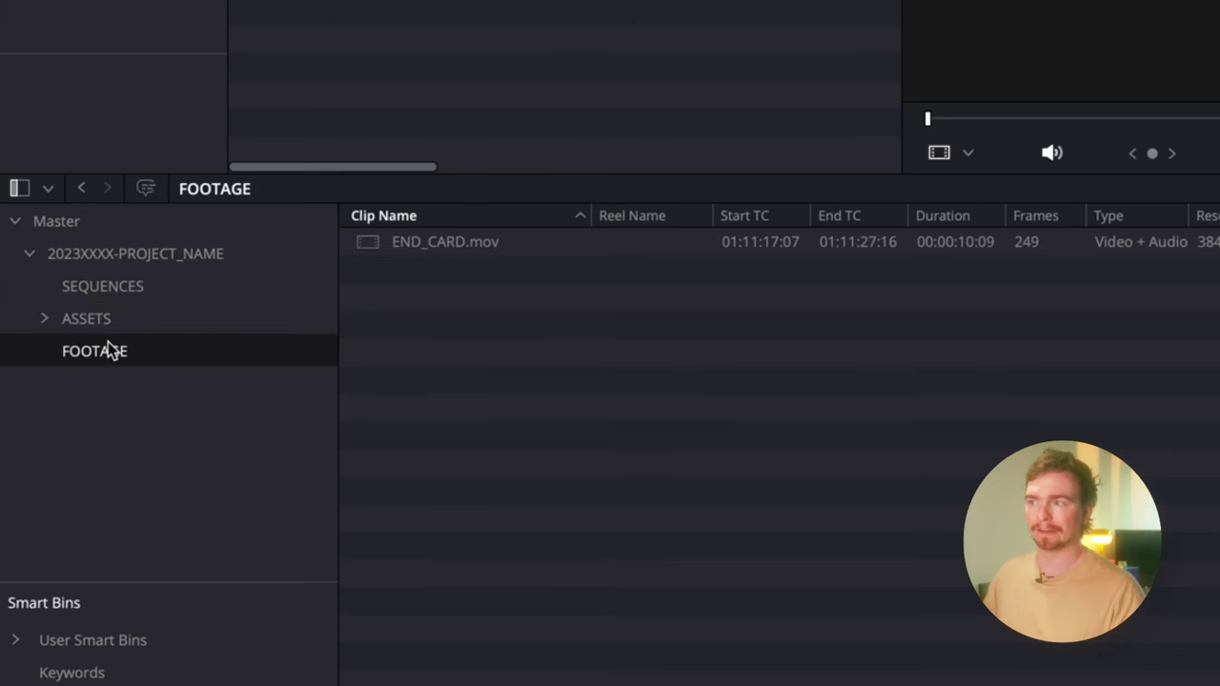
left_click(106, 289)
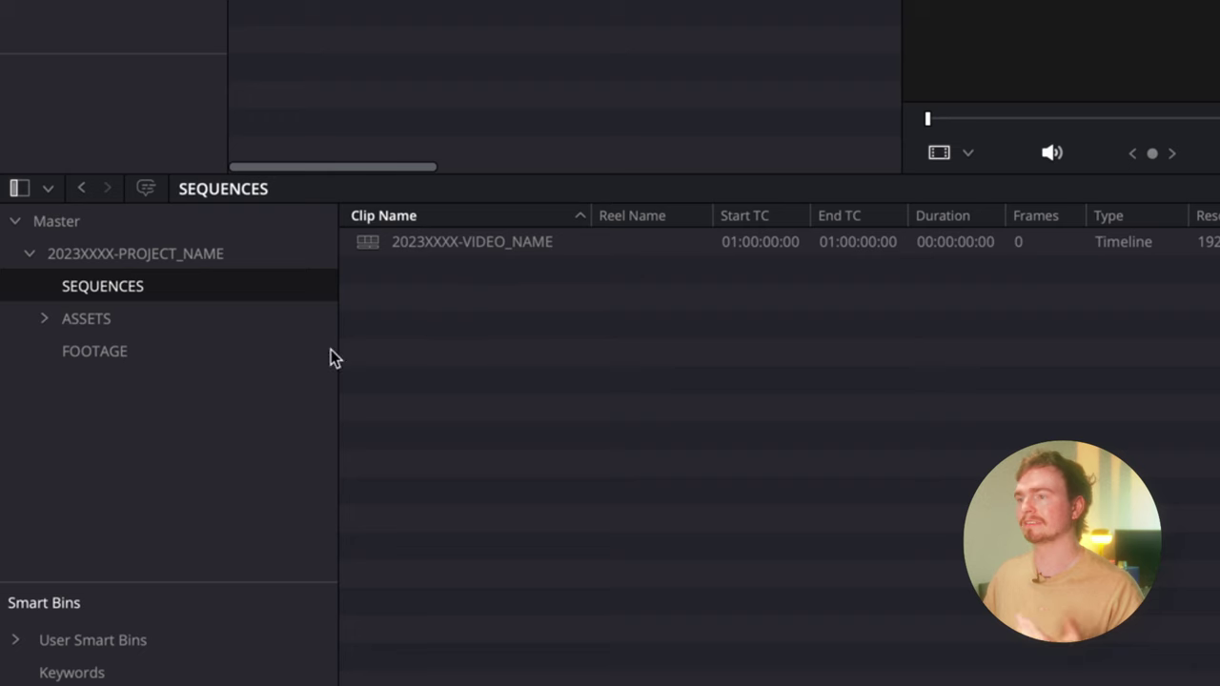
left_click(95, 351)
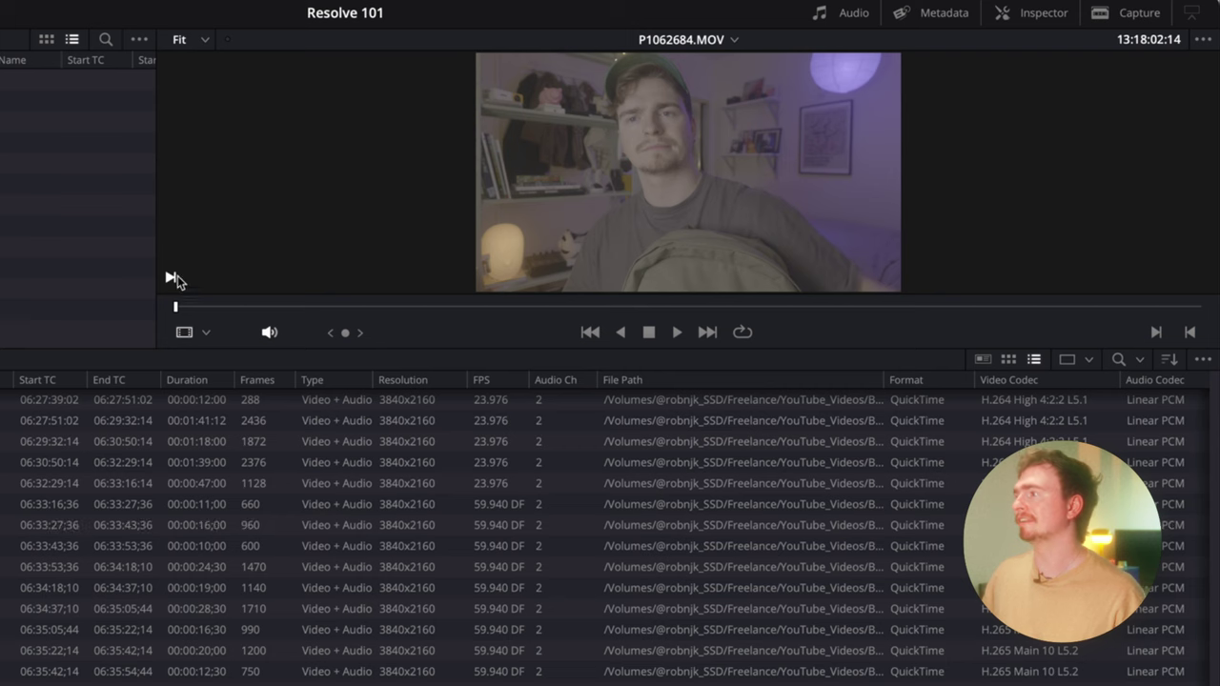
- Scrub ahead through P1062684.MOV in the viewer
mouse_move(177, 306)
left_mouse_down()
mouse_move(447, 307)
mouse_move(197, 312)
left_mouse_up()
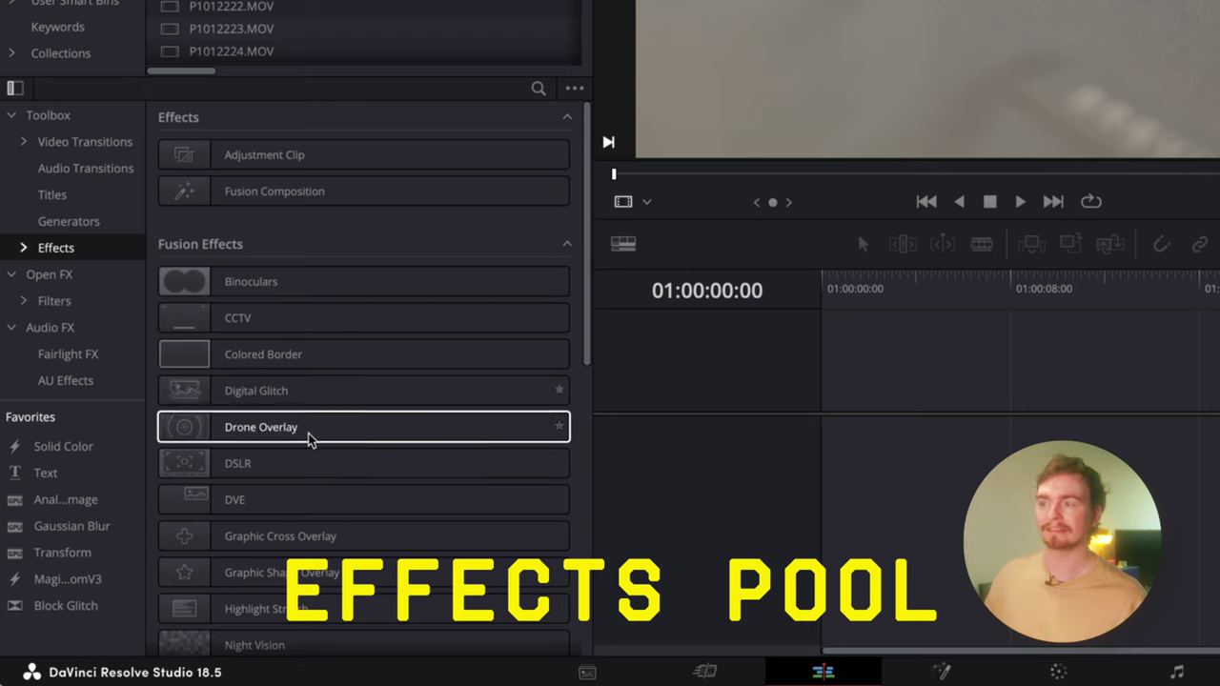
- Scroll through the Open FX filters, then view the Titles and Generators lists
left_click(48, 274)
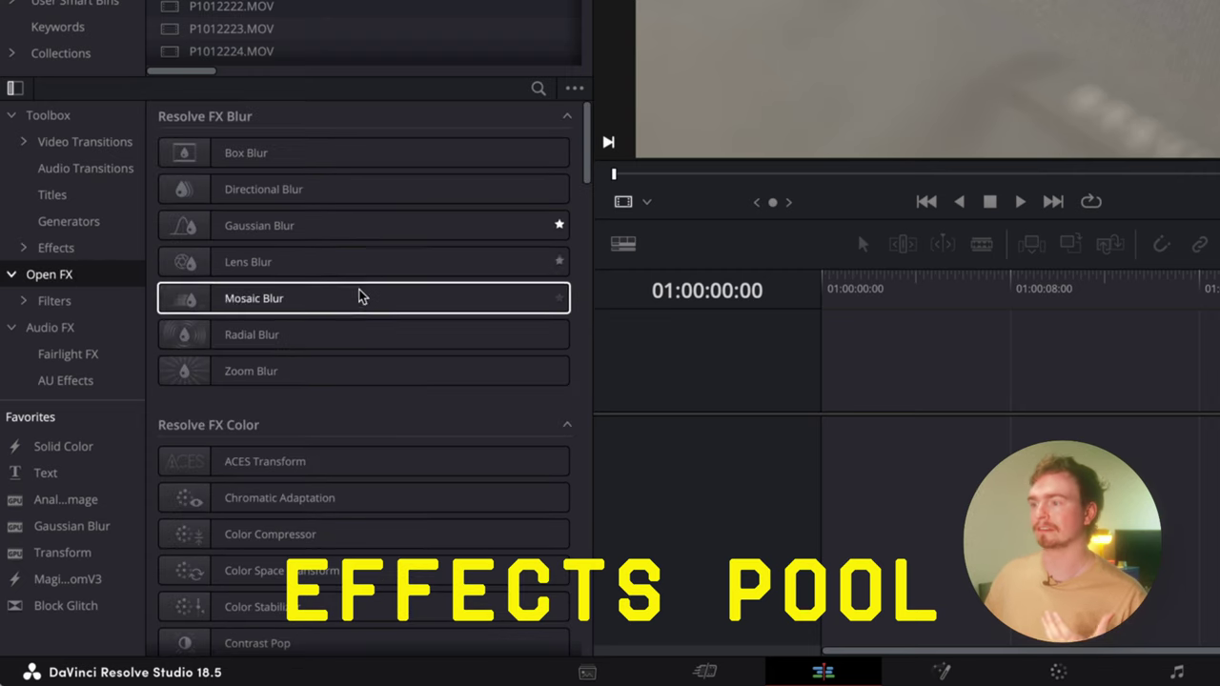
scroll(360, 297, "down", 15)
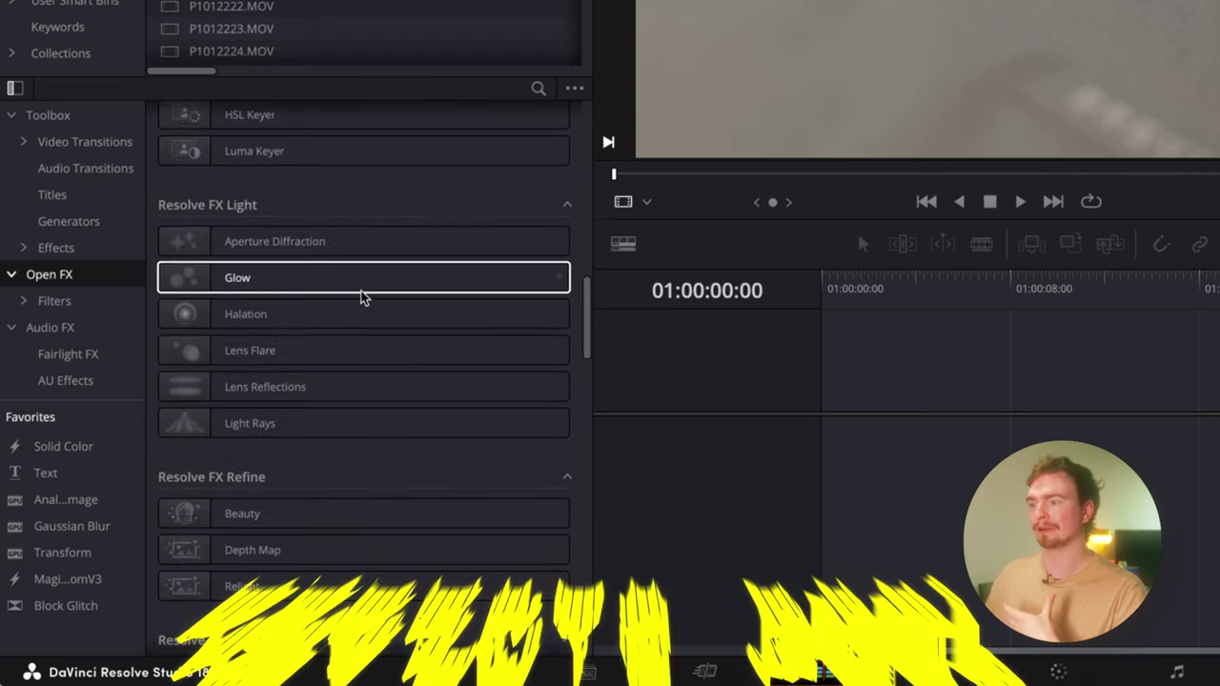
scroll(360, 297, "down", 8)
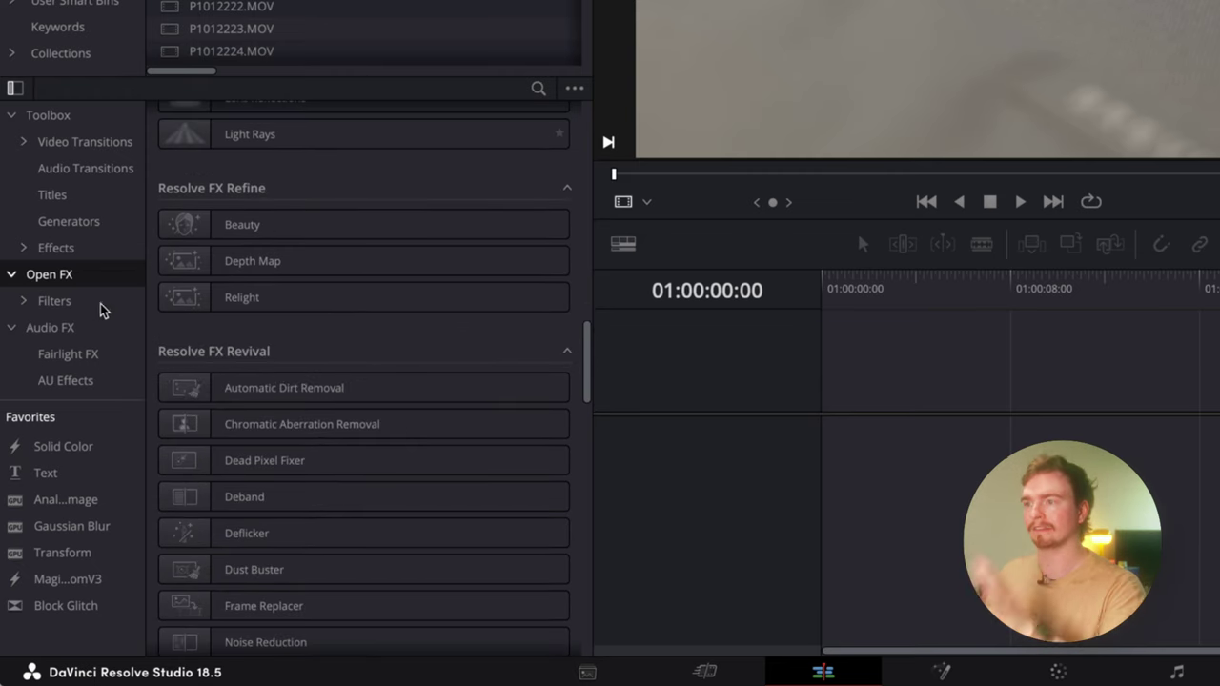
left_click(119, 205)
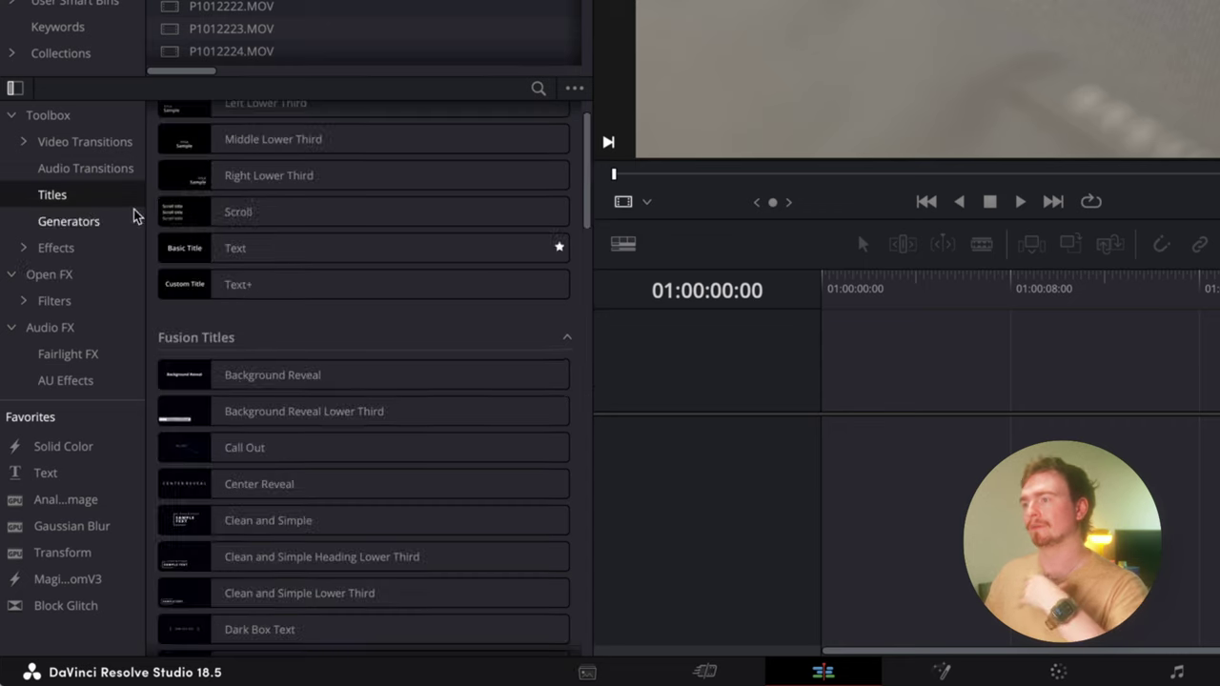
scroll(371, 270, "up", 2)
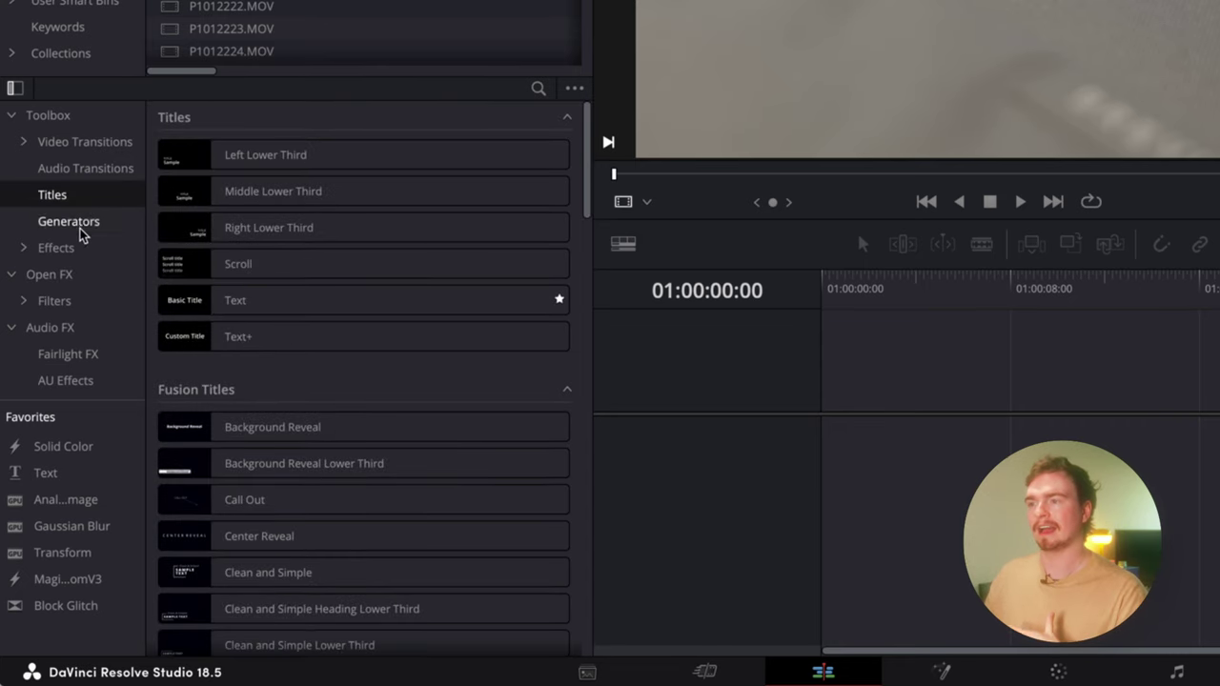
left_click(80, 227)
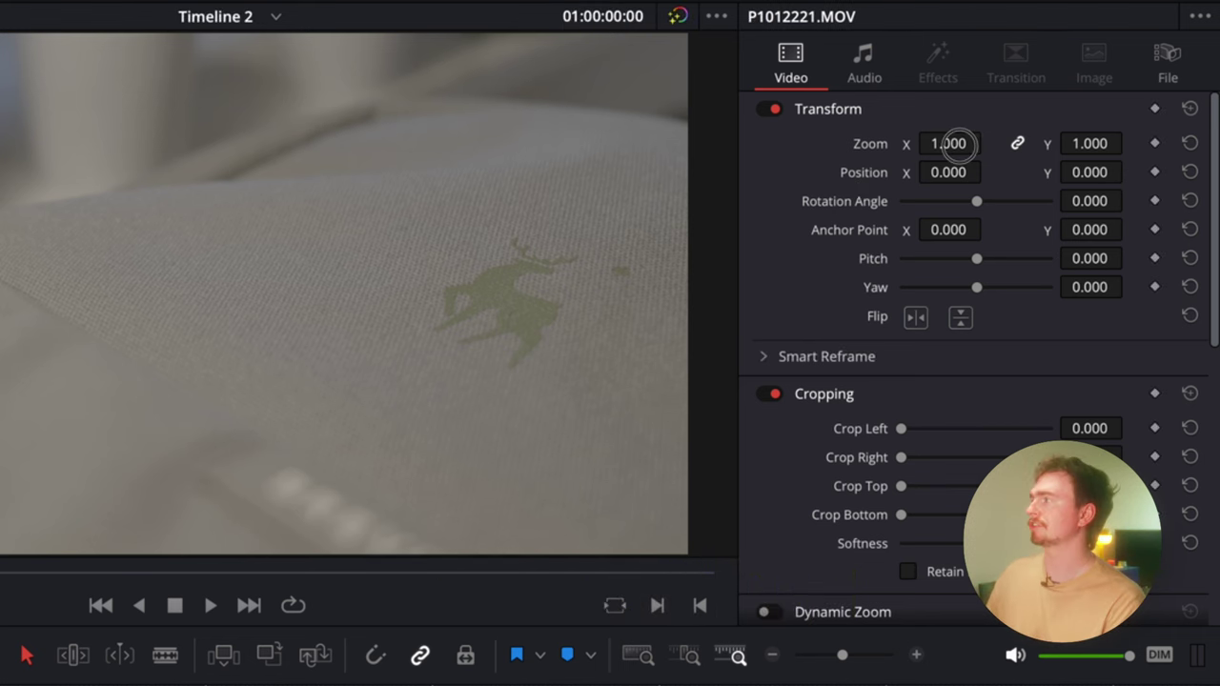
- Enlarge the clip's picture to a zoom of 1.120 in the Inspector
left_click_drag(950, 142, 948, 193)
scroll(950, 229, "down", 1)
scroll(847, 278, "down", 5)
scroll(900, 190, "up", 1)
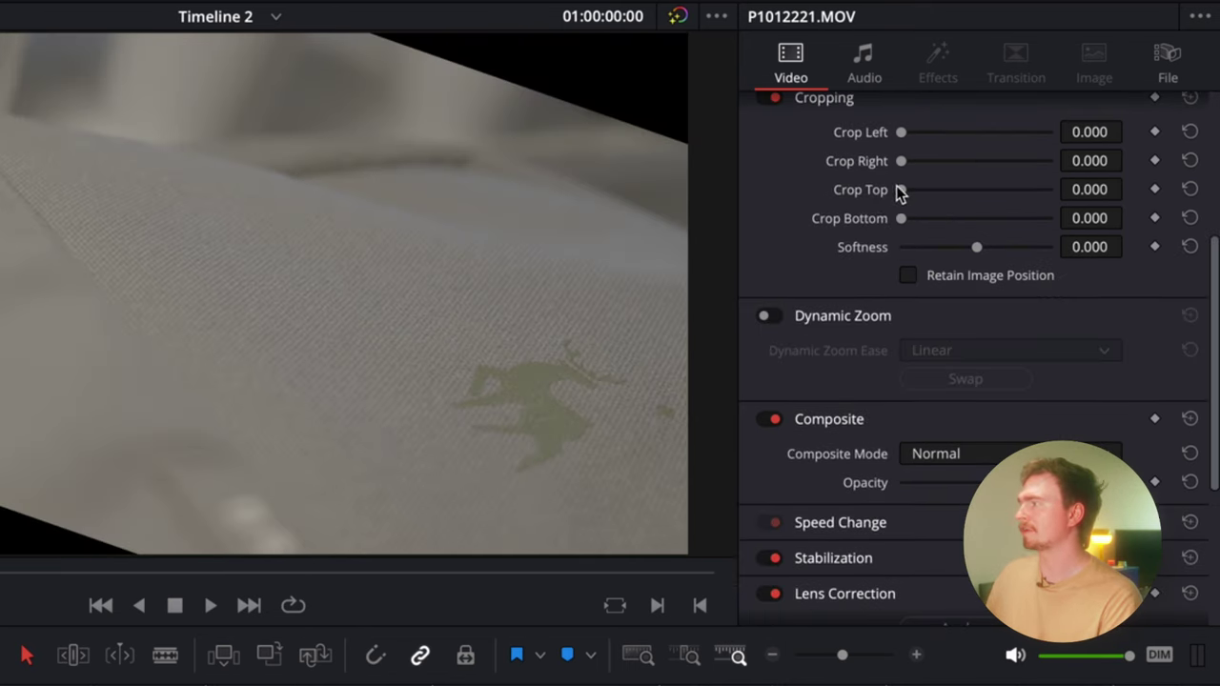
- Close the Inspector so the source and timeline viewers sit side by side
scroll(786, 321, "down", 1)
scroll(775, 274, "down", 5)
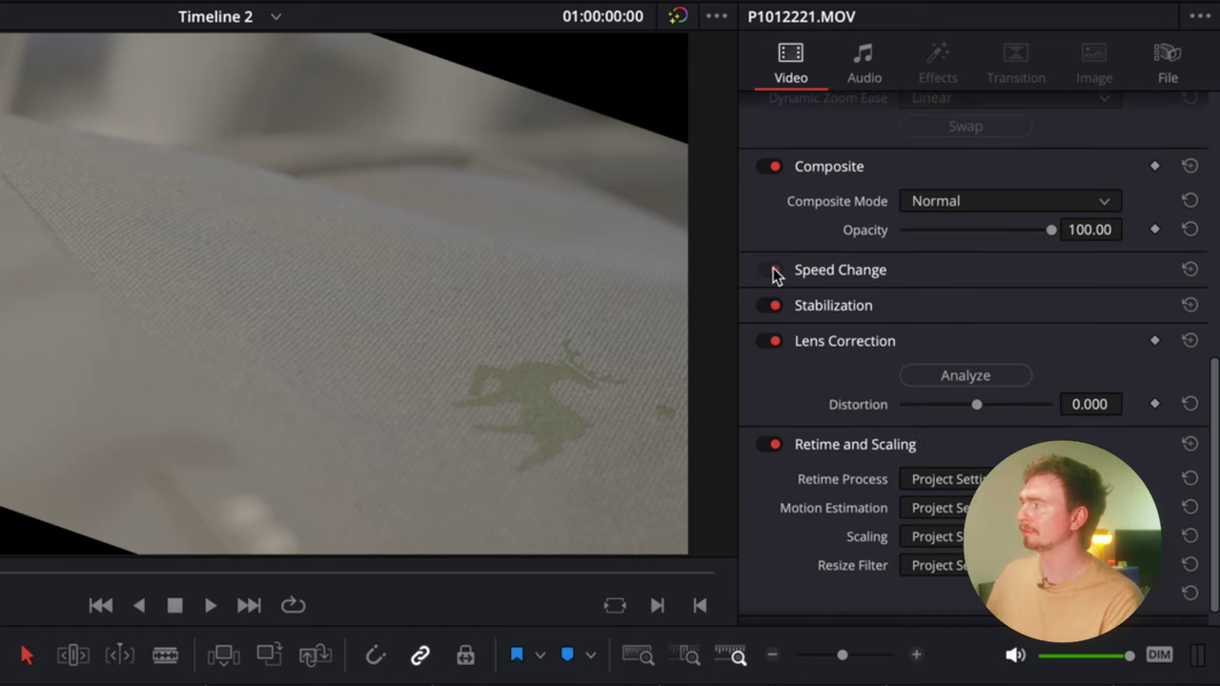
scroll(775, 276, "down", 1)
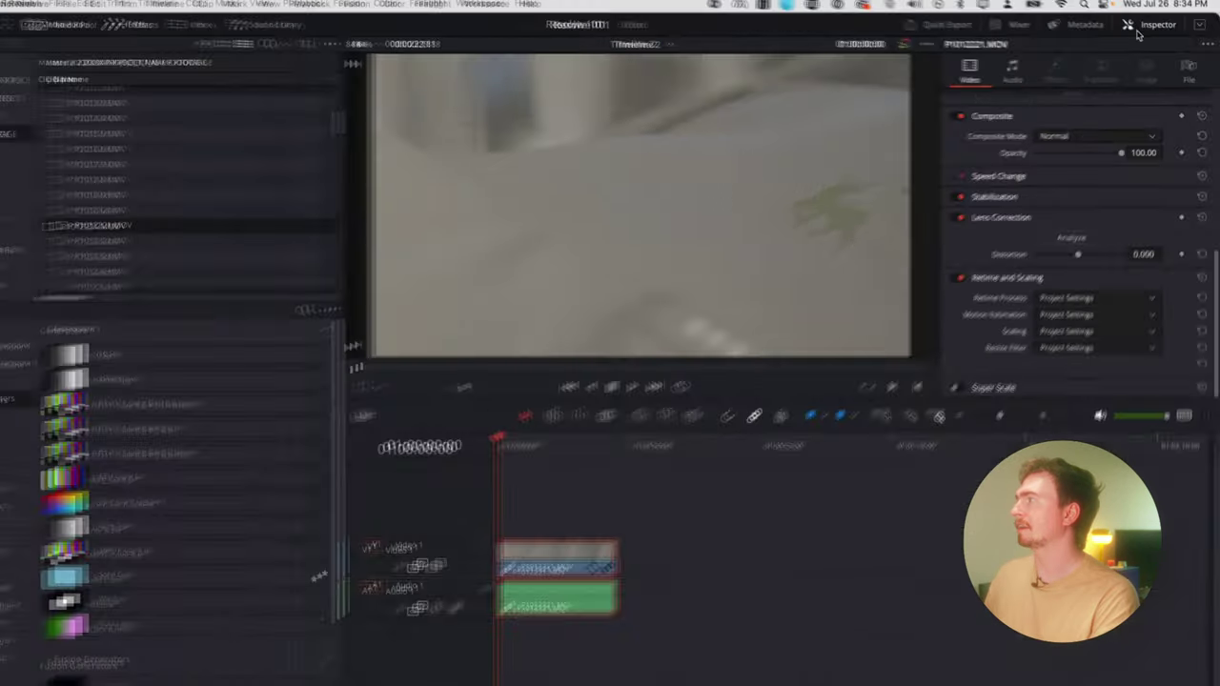
left_click(1191, 16)
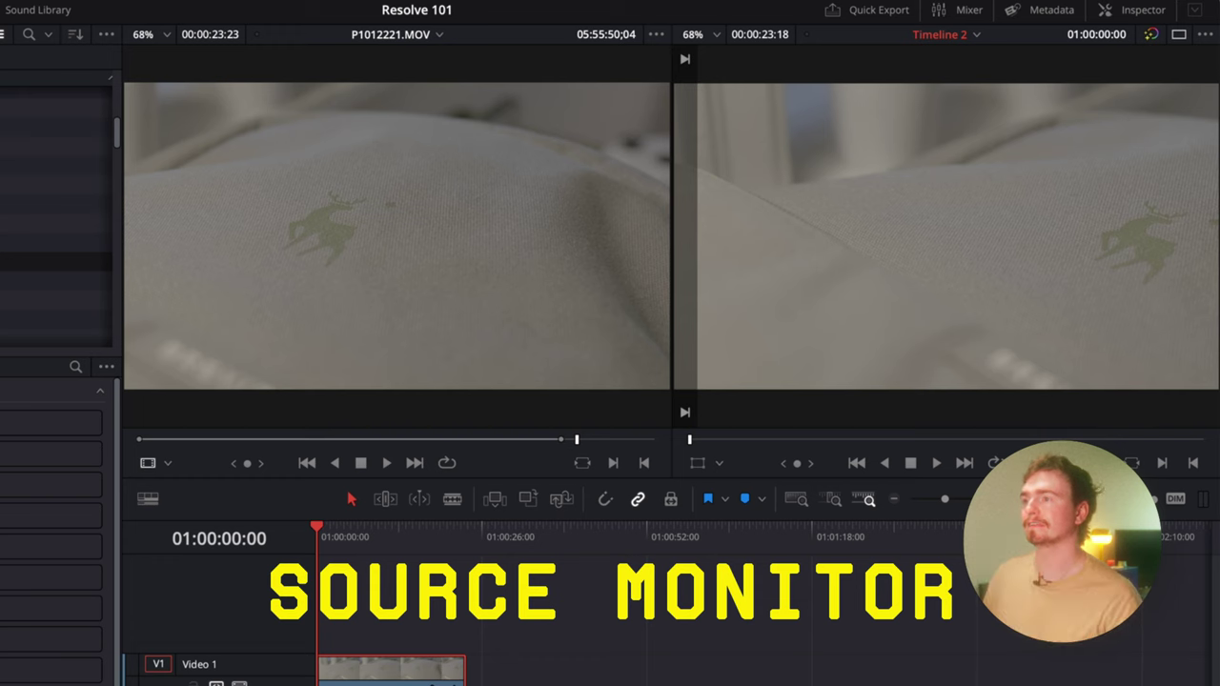
- Preview P1012222.MOV and P1012223.MOV, scrub the timeline, then reopen the Inspector
left_click(56, 284)
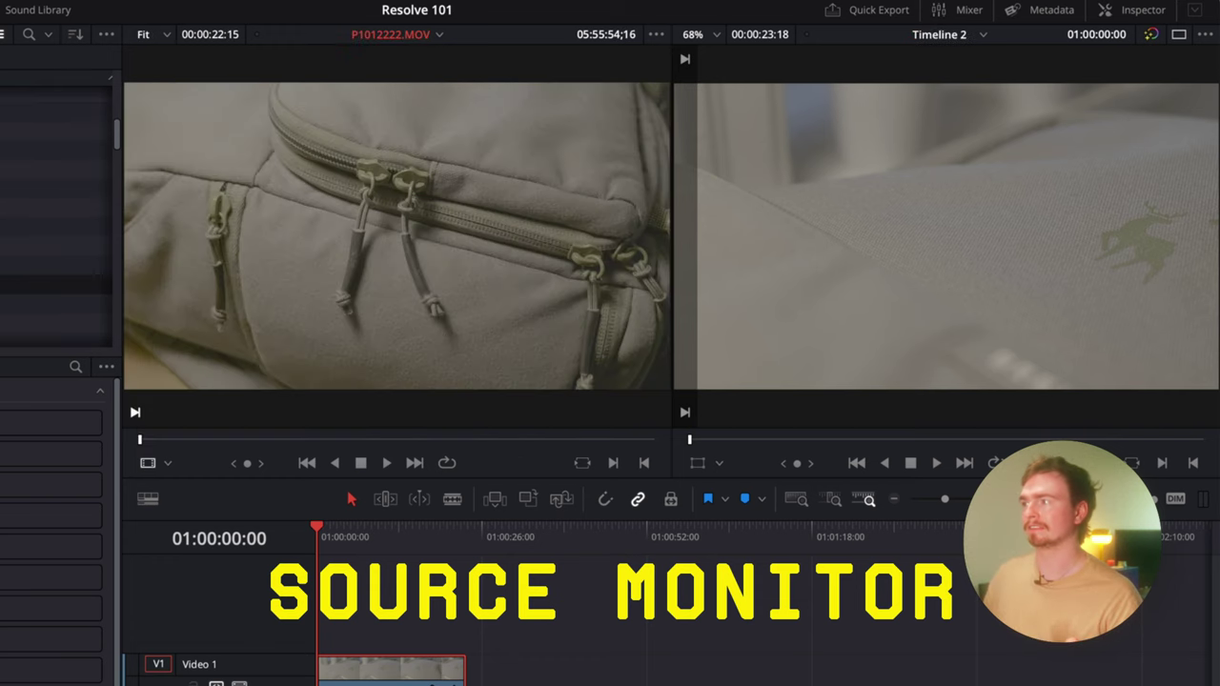
key("Down")
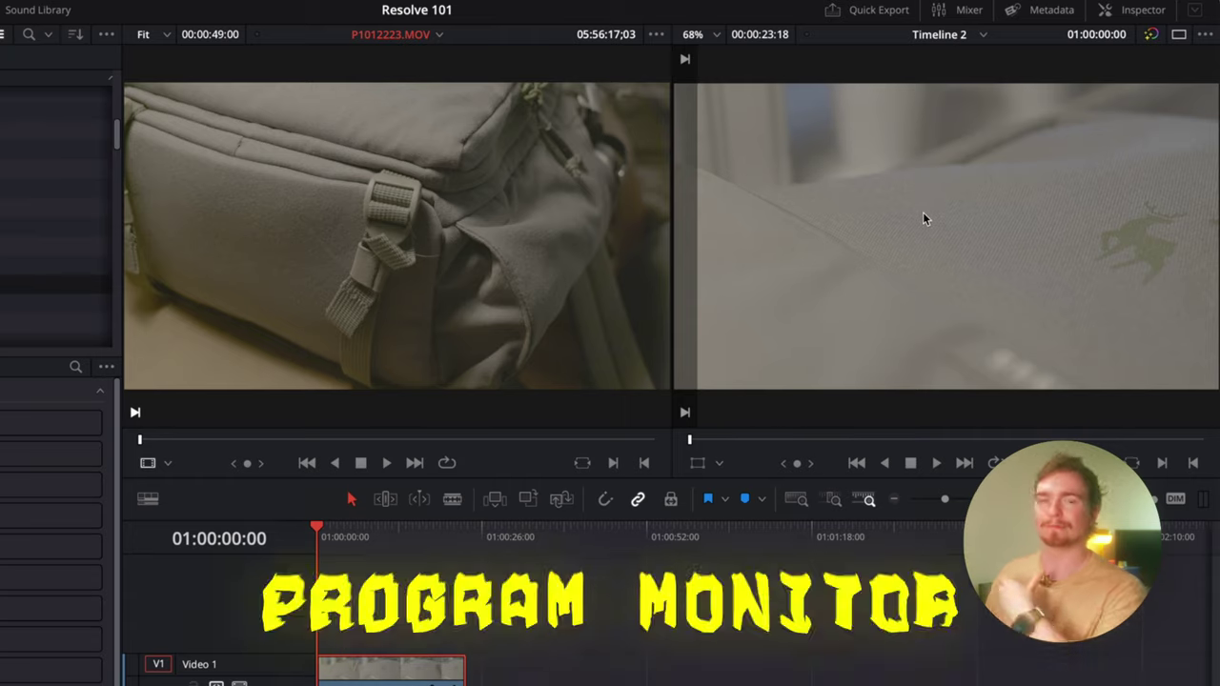
mouse_move(327, 532)
left_mouse_down()
mouse_move(467, 532)
mouse_move(338, 534)
left_mouse_up()
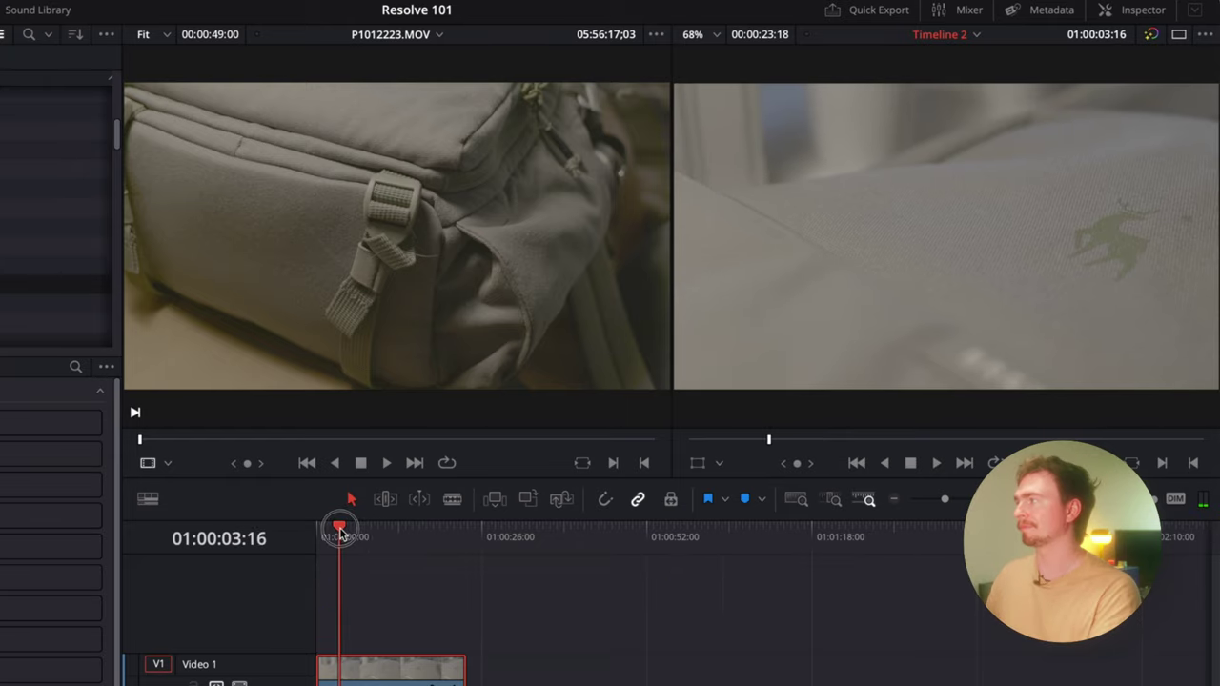
left_click(1140, 12)
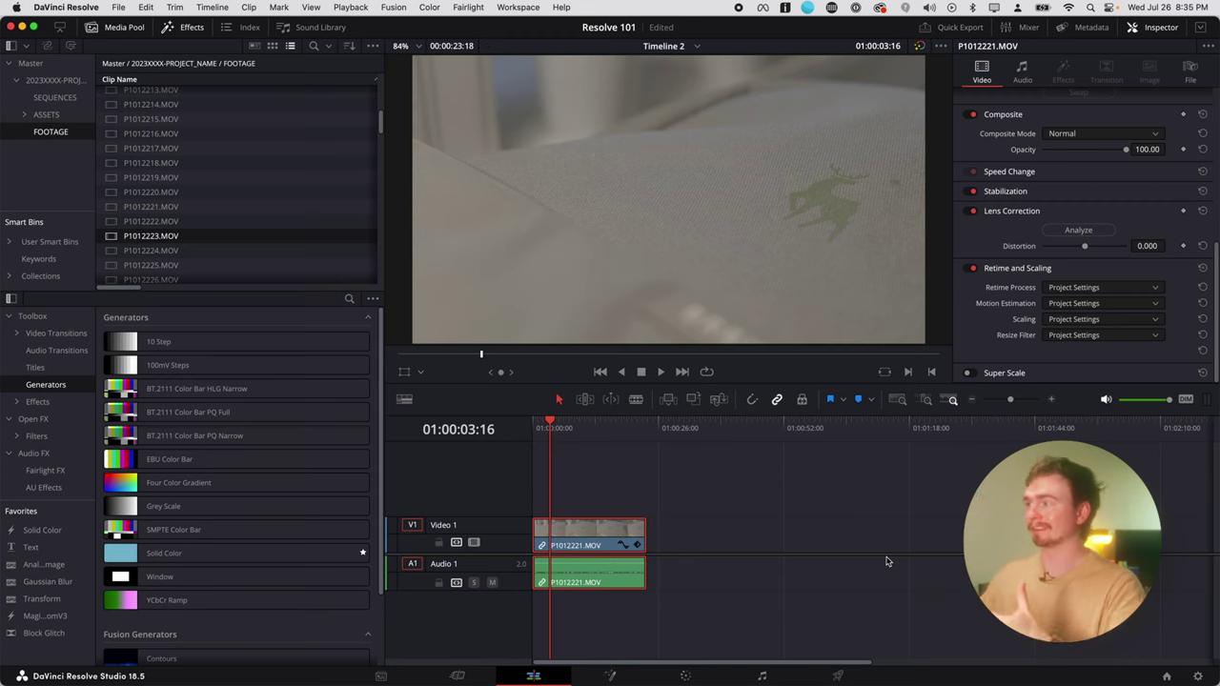
- Hide the Inspector, Effects and Media Pool, show the audio mixer and test the Audio 1 fader
left_click(1155, 29)
left_click(186, 26)
left_click(124, 29)
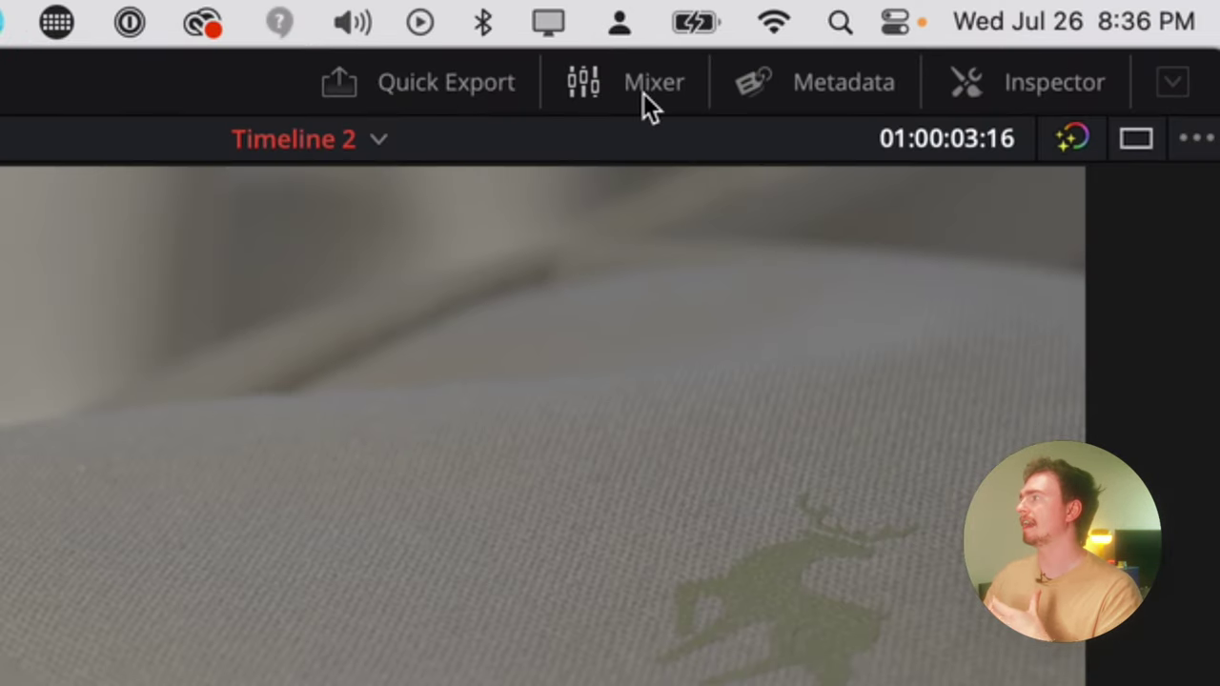
left_click(644, 94)
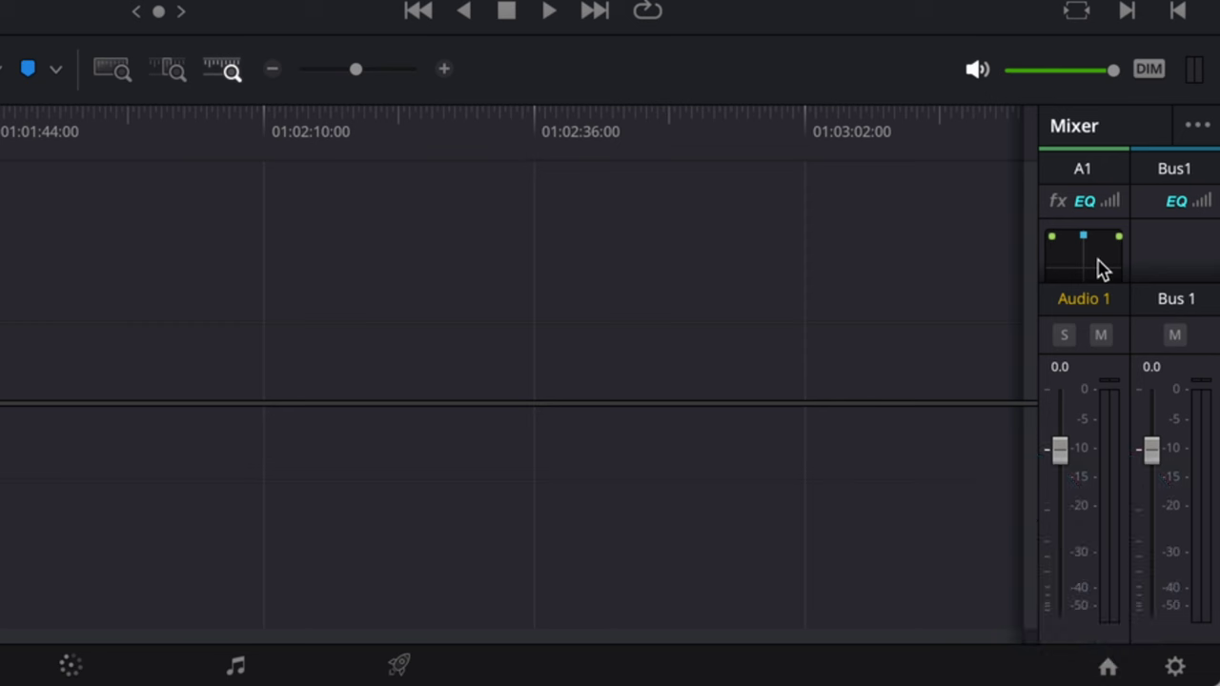
mouse_move(1062, 444)
left_mouse_down()
mouse_move(1058, 509)
mouse_move(1061, 457)
left_mouse_up()
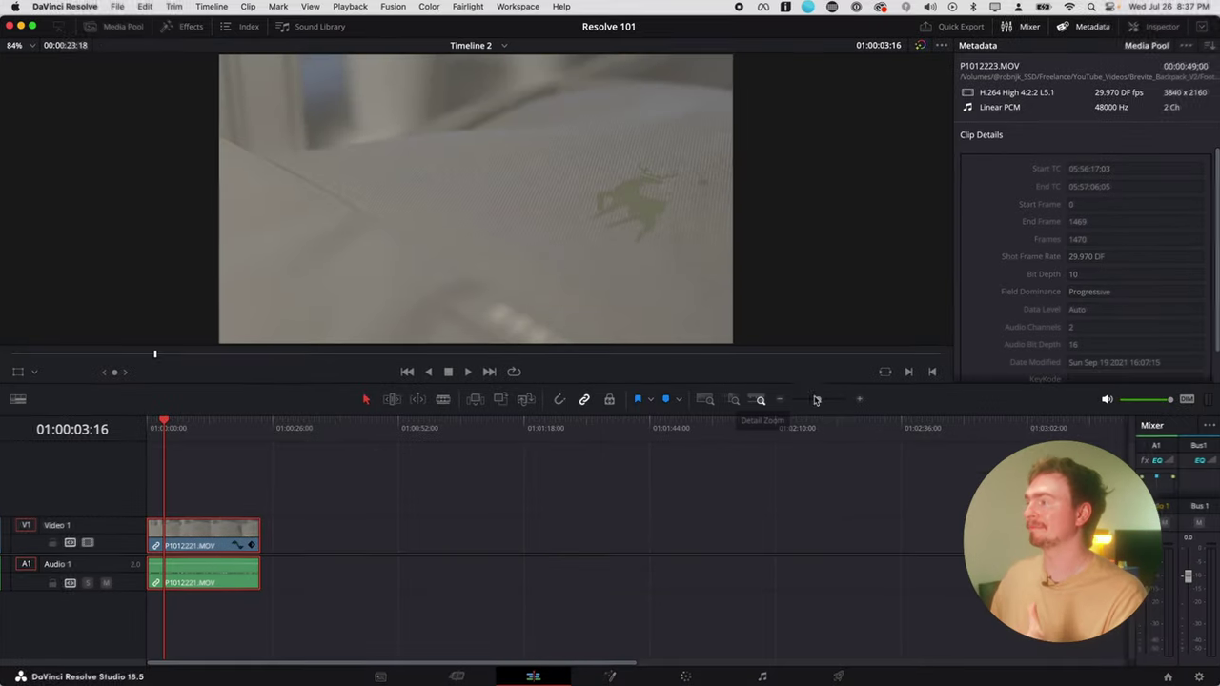
- Blade P1012221.MOV near 01:00:08 and 01:00:16, then move the third piece later with snapping off
left_click_drag(993, 393, 983, 393)
mouse_move(813, 399)
left_mouse_down()
mouse_move(835, 398)
mouse_move(810, 398)
mouse_move(823, 399)
left_mouse_up()
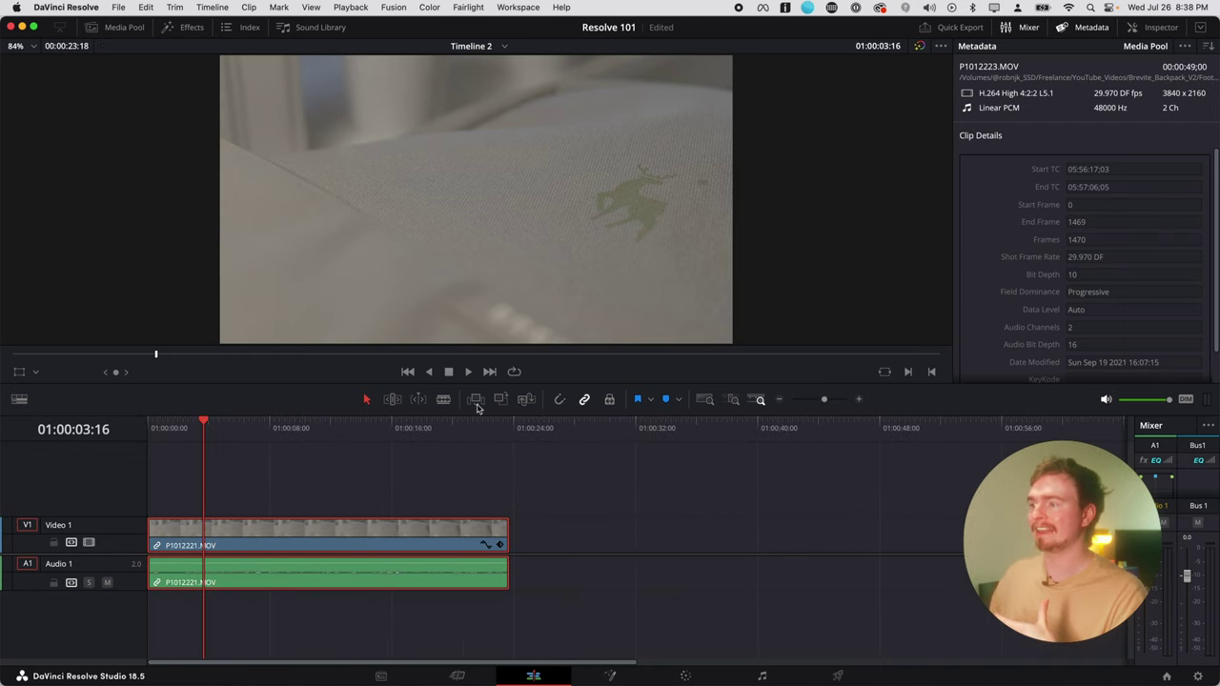
left_click(444, 401)
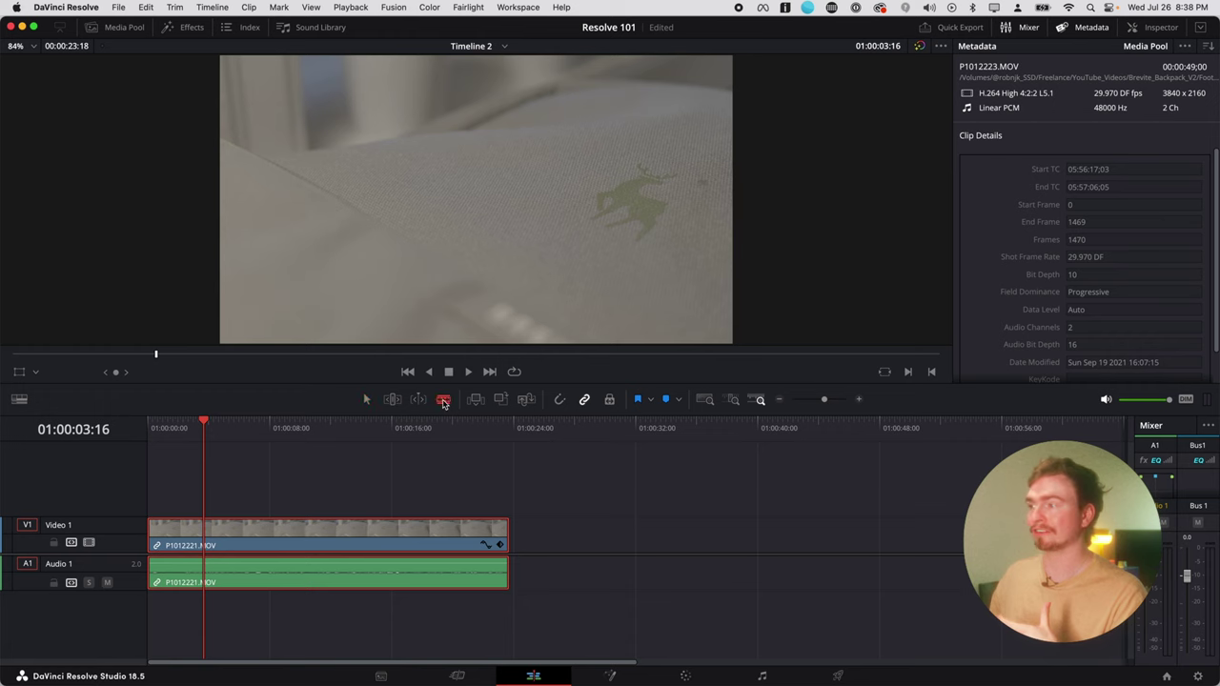
left_click(280, 545)
left_click(402, 544)
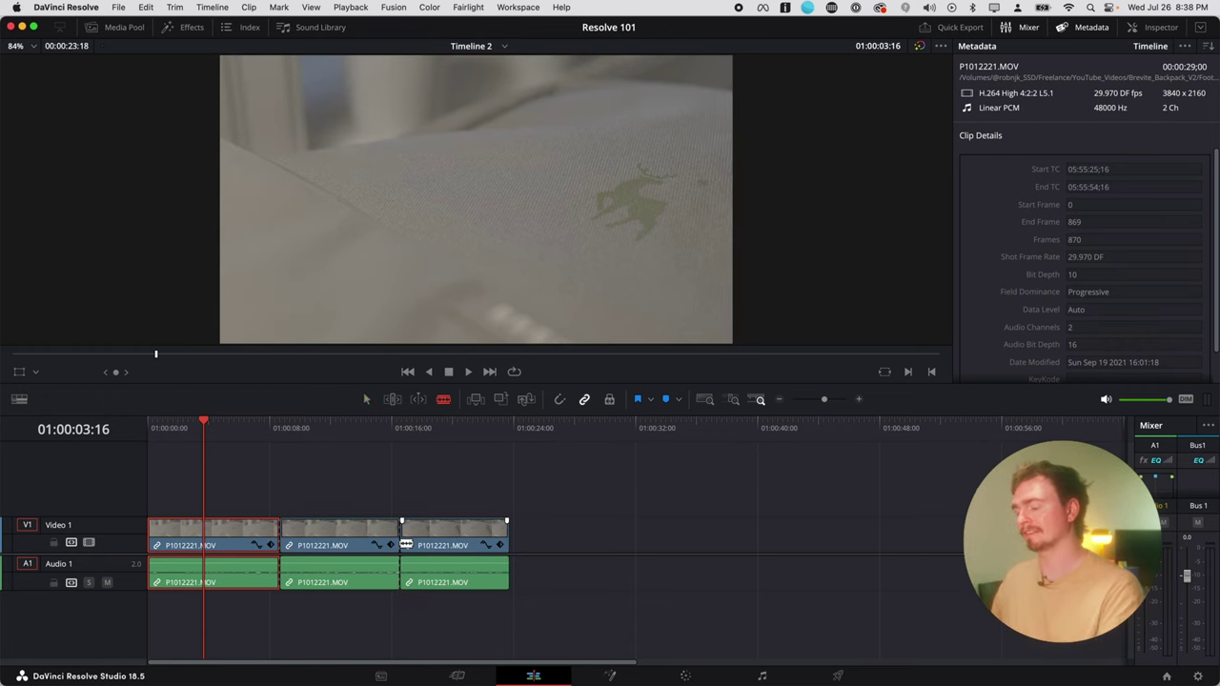
left_click_drag(448, 539, 541, 499)
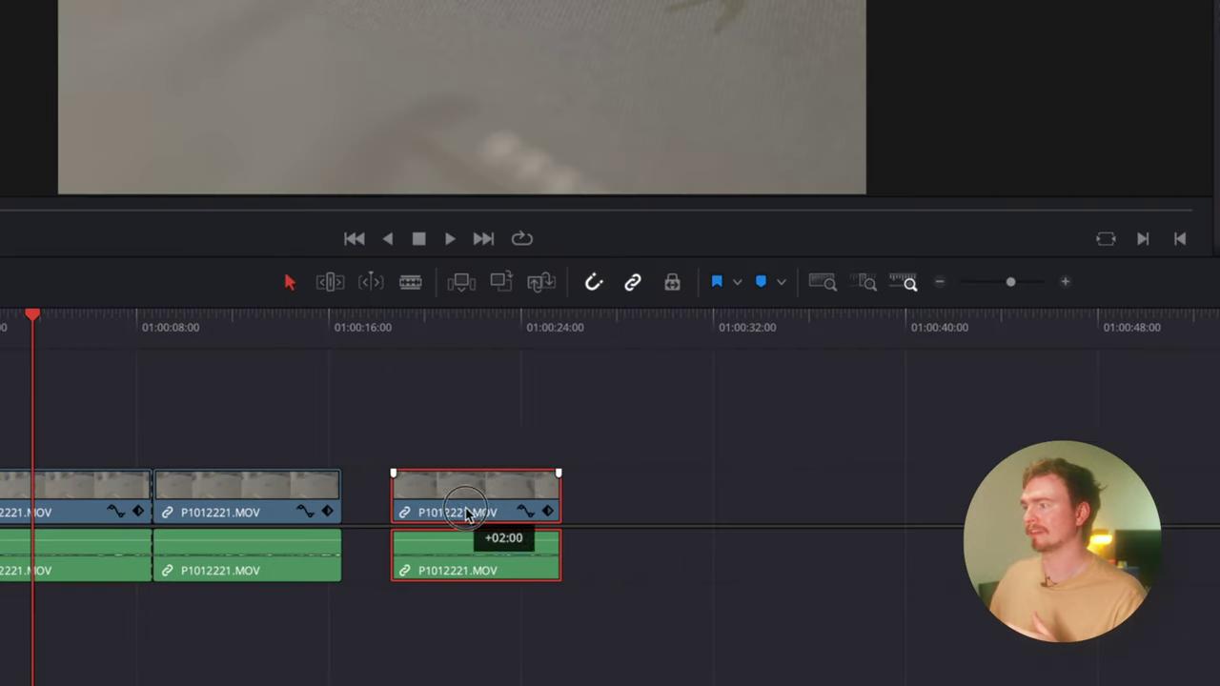
left_click(592, 283)
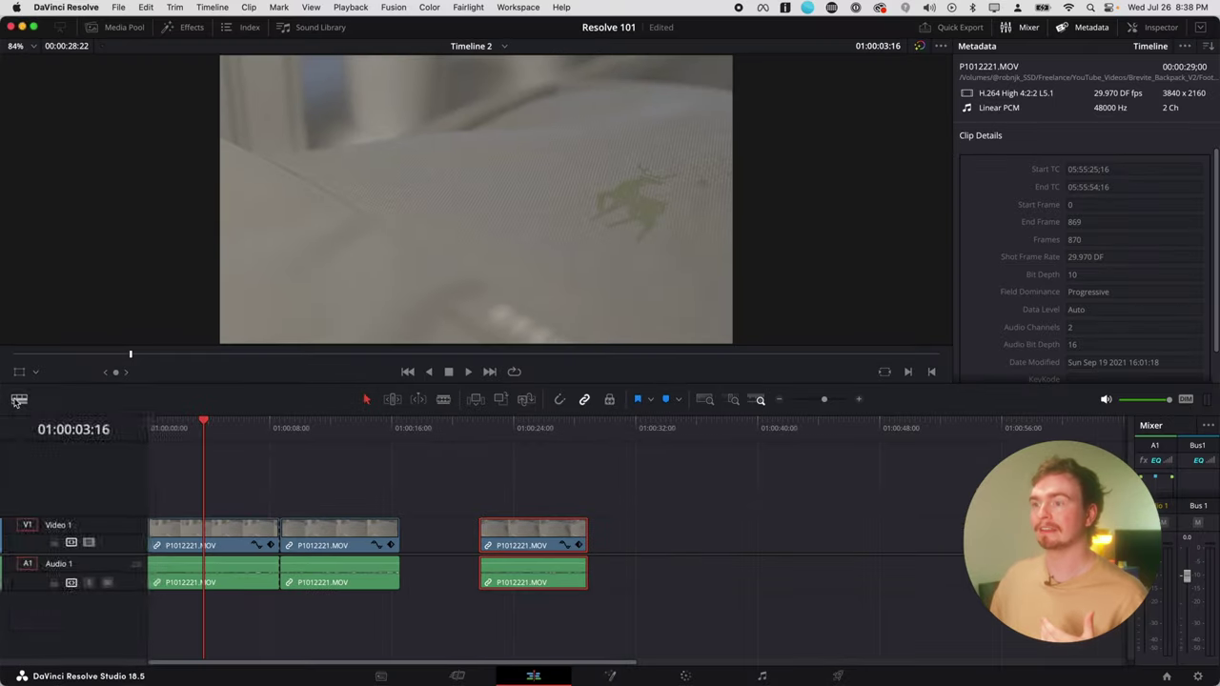
- Enable Stacked Timelines and select the Timeline 2 tab
left_click(18, 399)
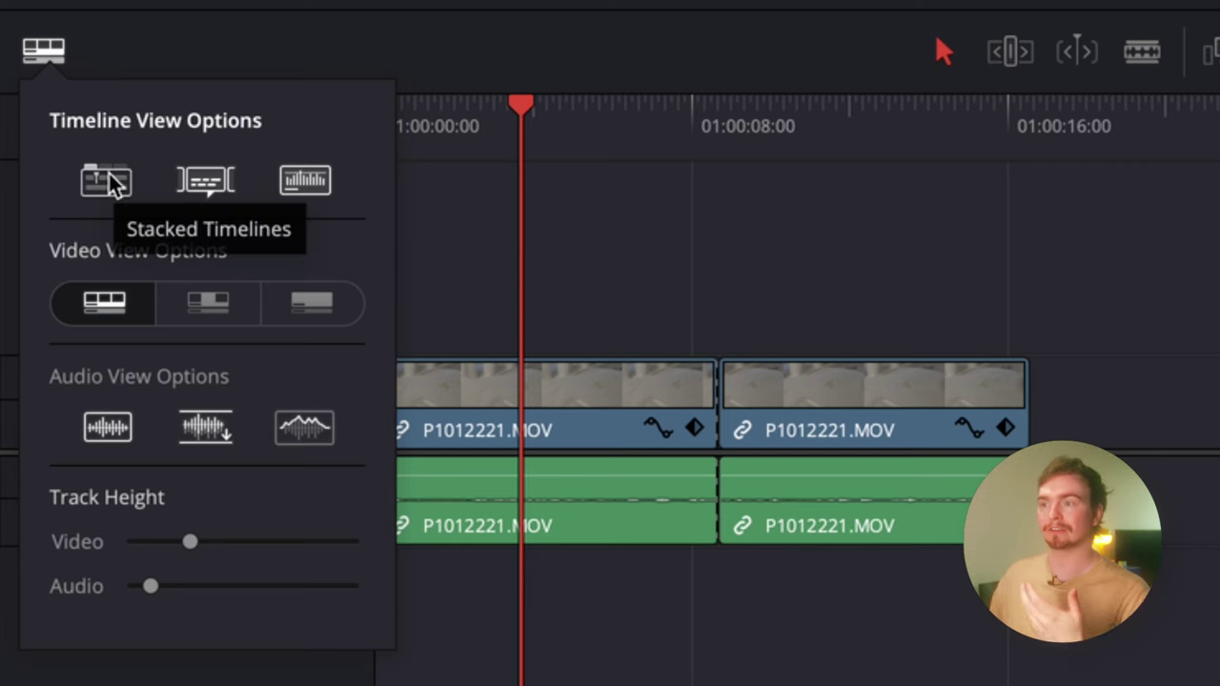
left_click(107, 181)
left_click(108, 124)
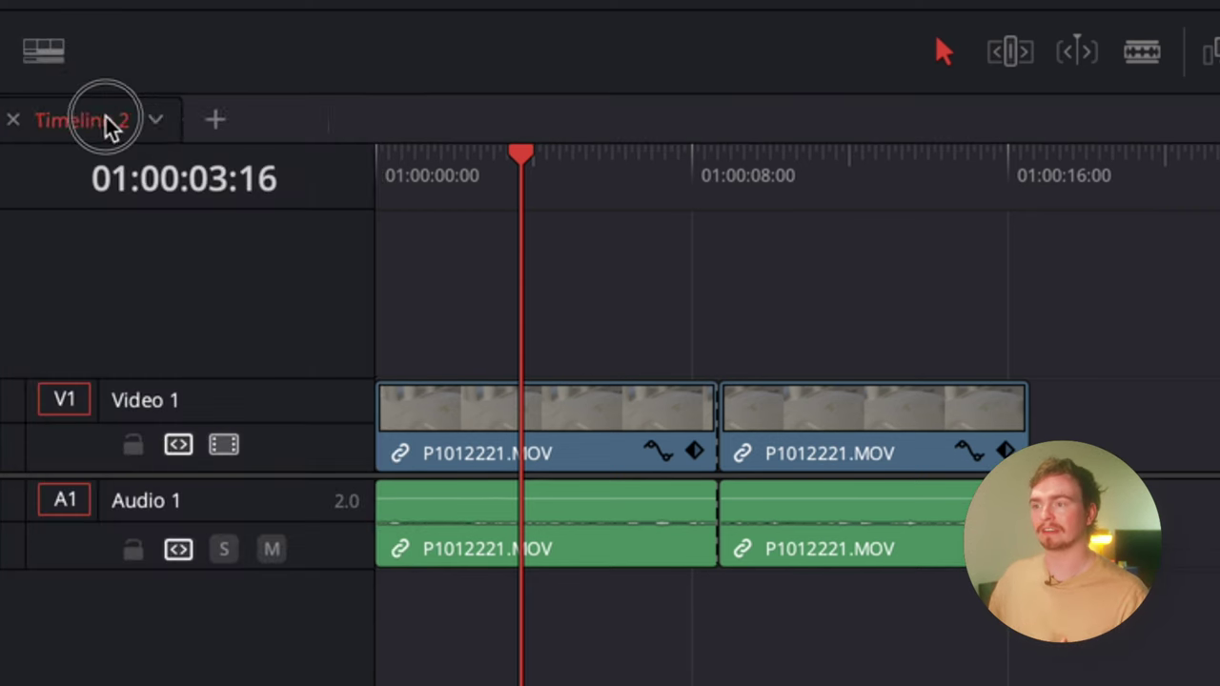
- Raise the video track height and toggle the audio waveform display in Timeline View Options
left_click(57, 55)
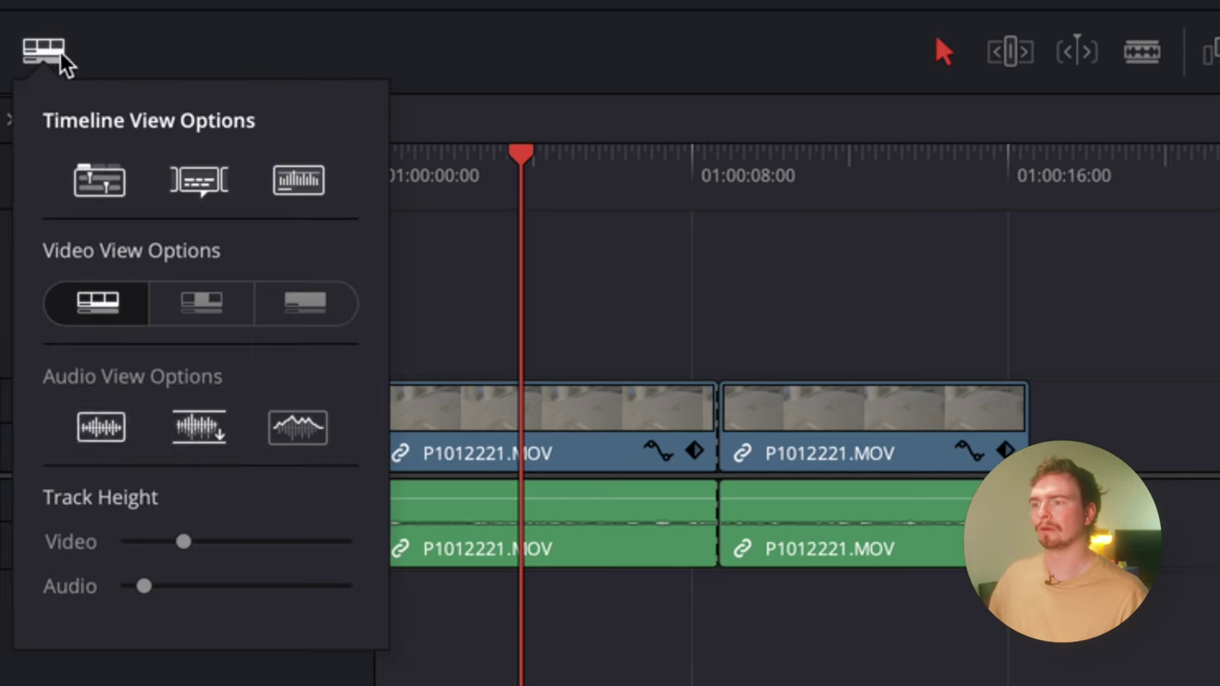
mouse_move(182, 542)
left_mouse_down()
mouse_move(245, 550)
mouse_move(203, 550)
left_mouse_up()
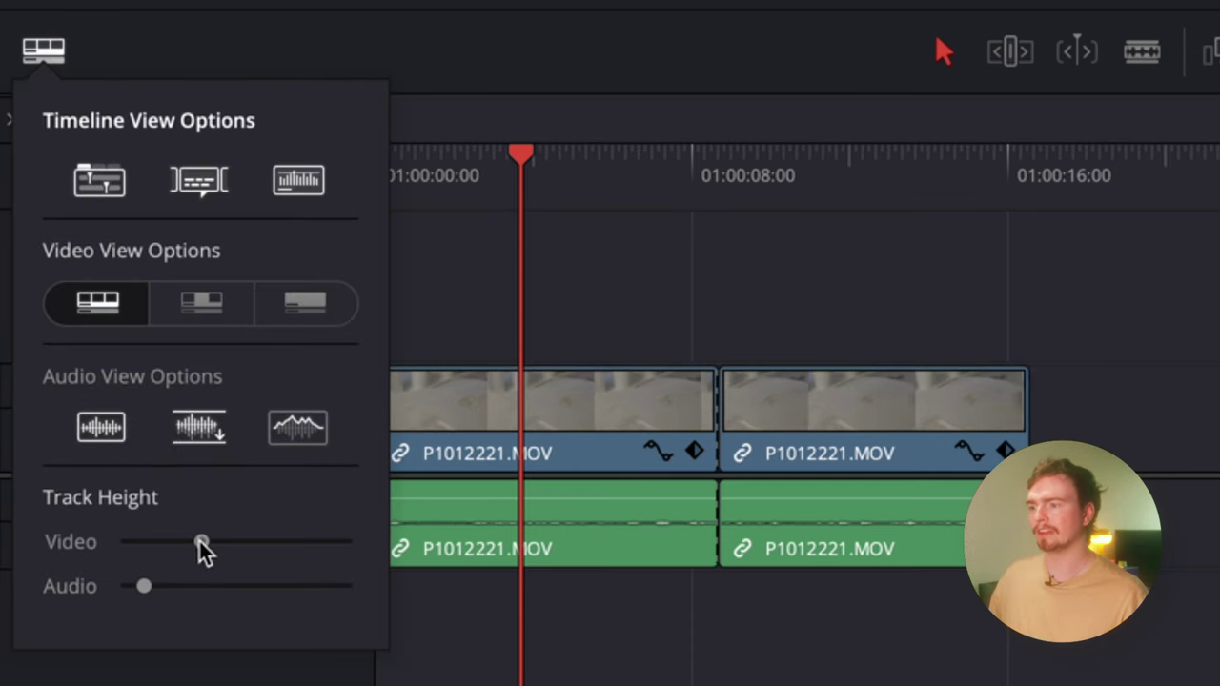
mouse_move(144, 586)
left_mouse_down()
mouse_move(204, 586)
mouse_move(146, 587)
left_mouse_up()
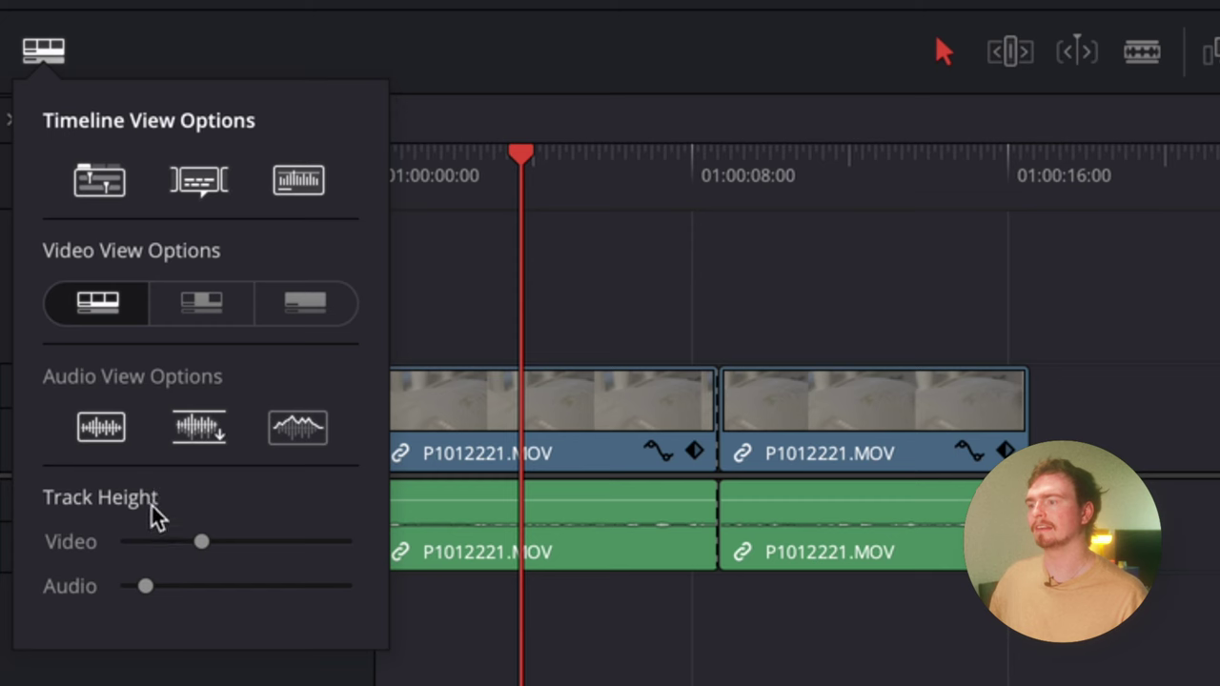
left_click(89, 430)
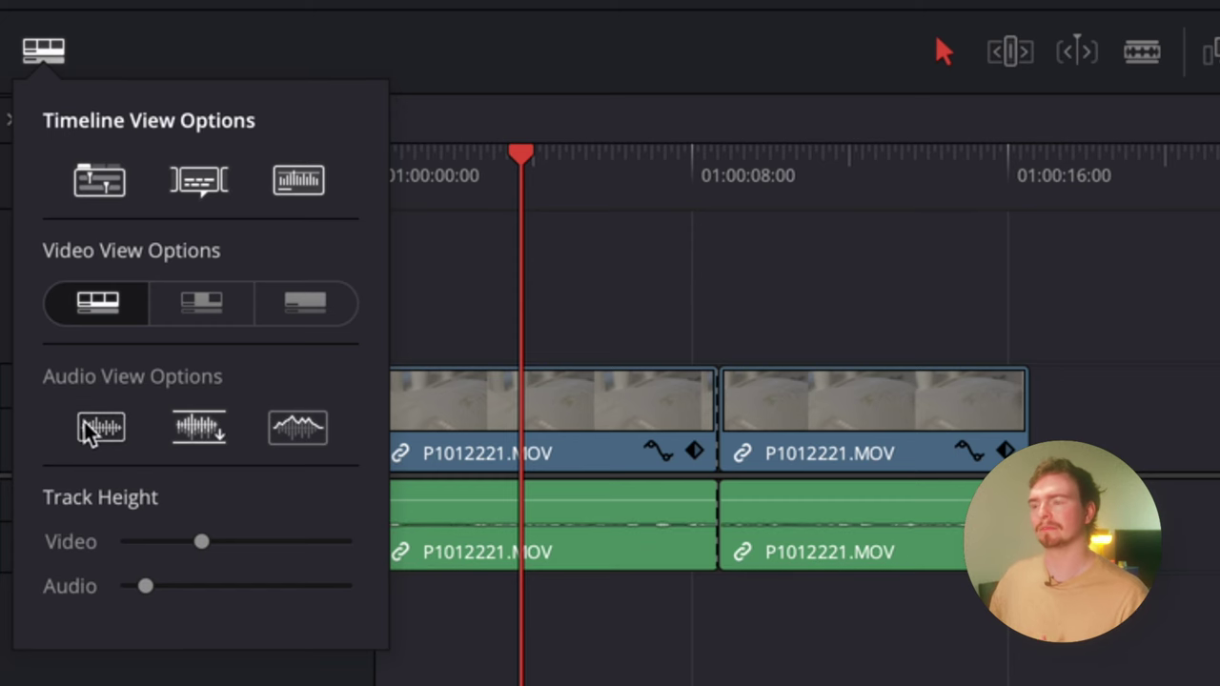
left_click(43, 50)
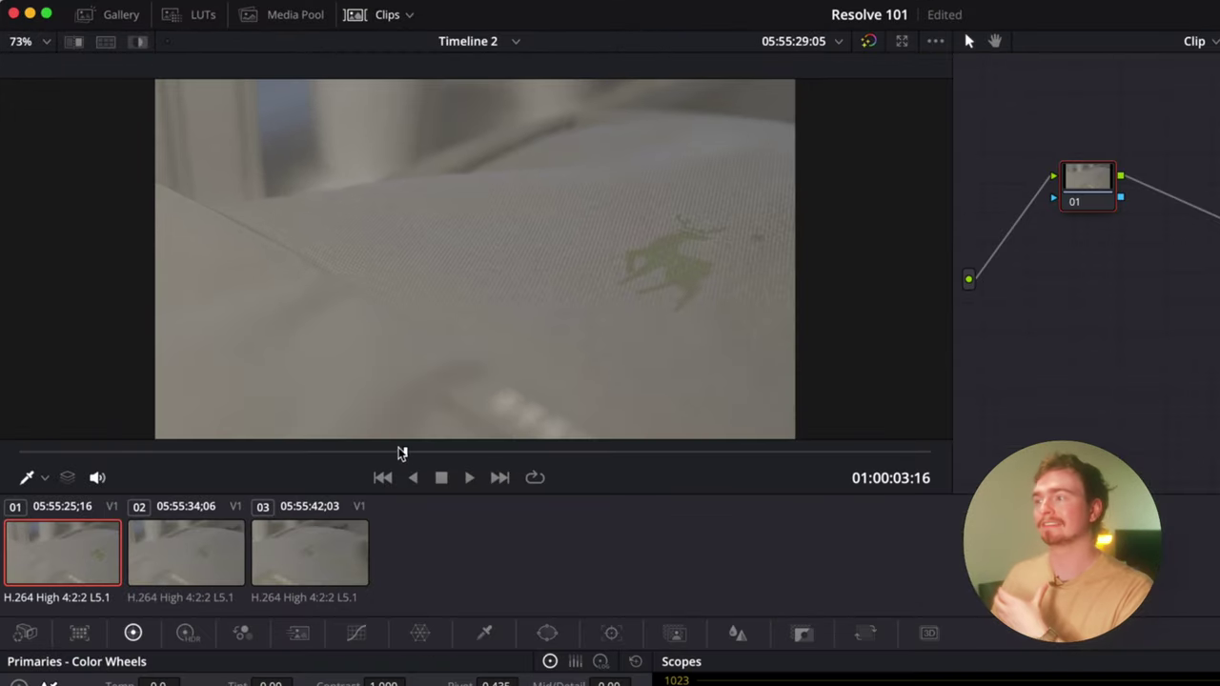
- On the Color page, scrub the first clip, then select clips 03, 02 and 01 in turn
left_click_drag(401, 453, 457, 438)
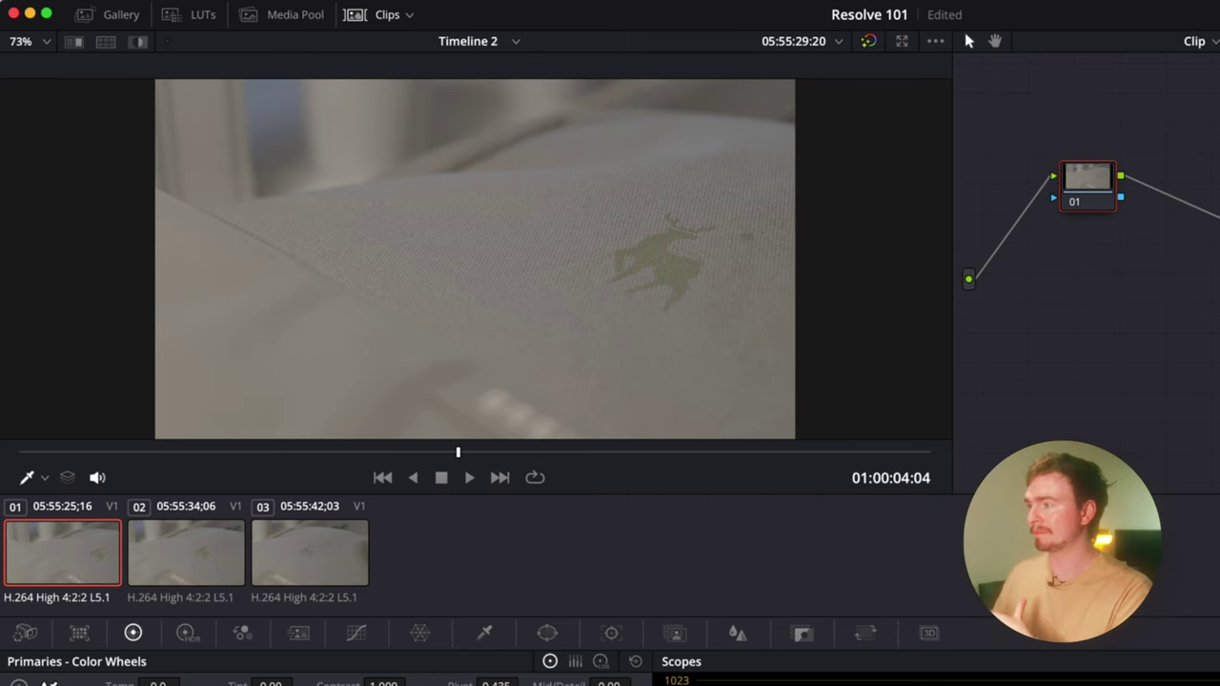
left_click(264, 563)
left_click(221, 549)
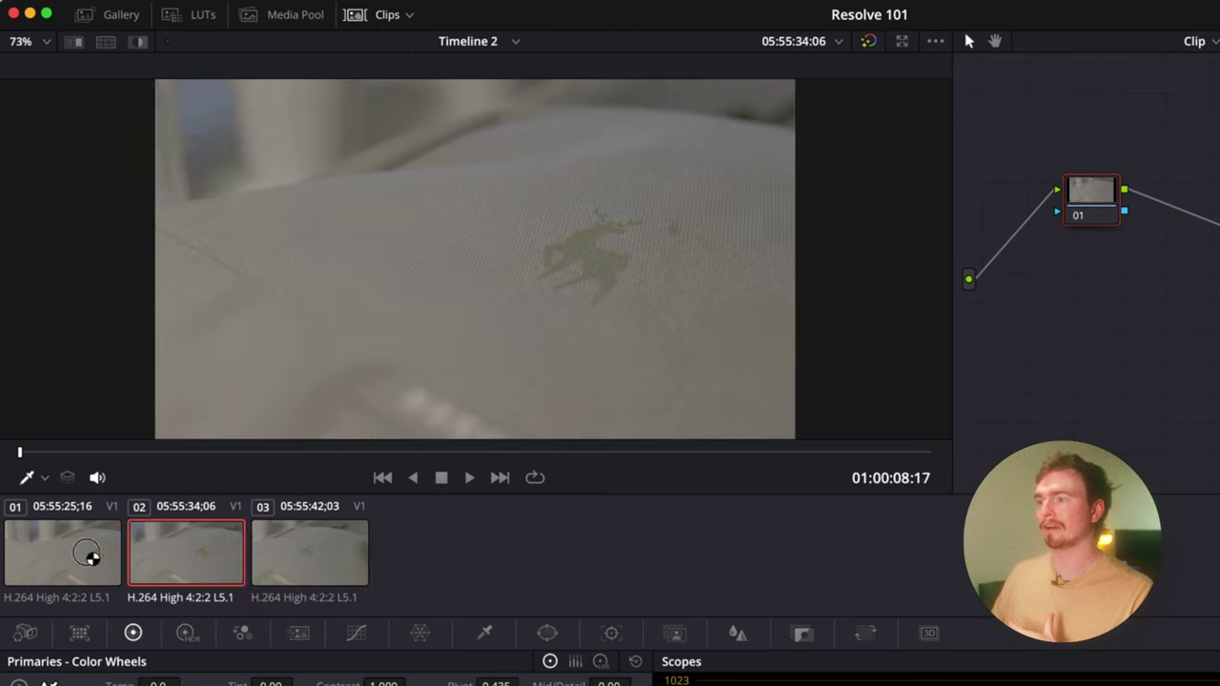
left_click(89, 555)
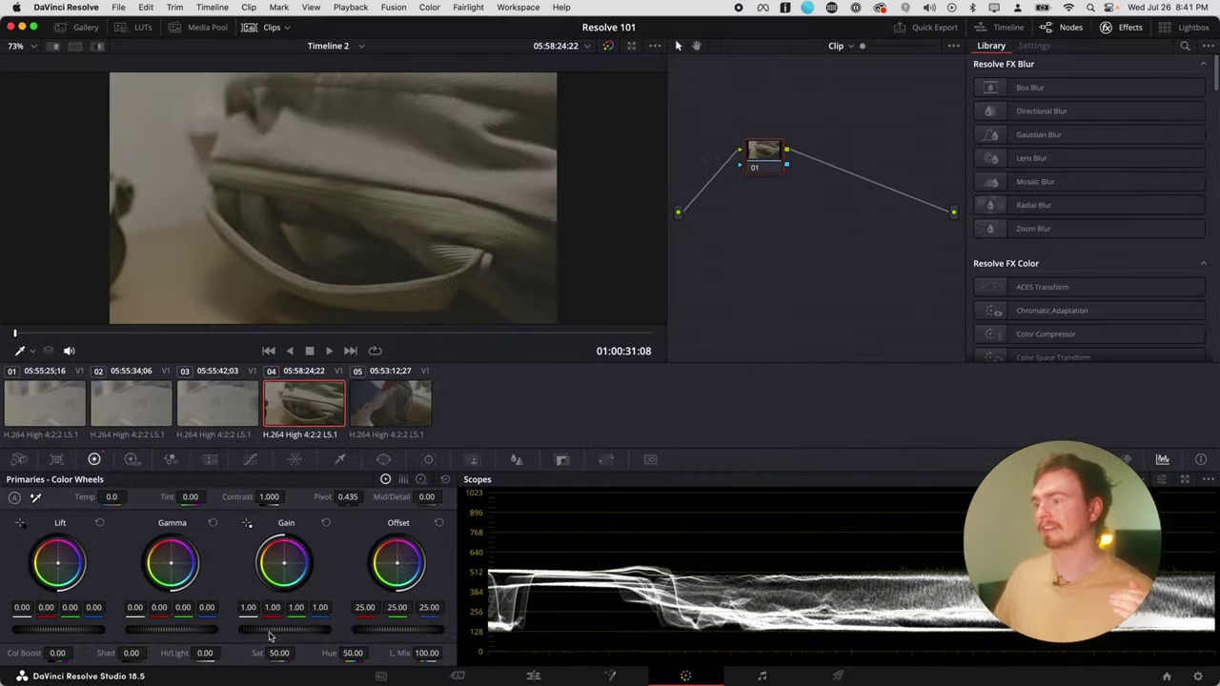
- Raise clip 04's Gain master wheel to 1.36 and lower Lift to -0.01
left_click_drag(403, 611, 447, 614)
left_click_drag(311, 633, 393, 630)
mouse_move(98, 635)
left_mouse_down()
mouse_move(81, 632)
mouse_move(96, 632)
left_mouse_up()
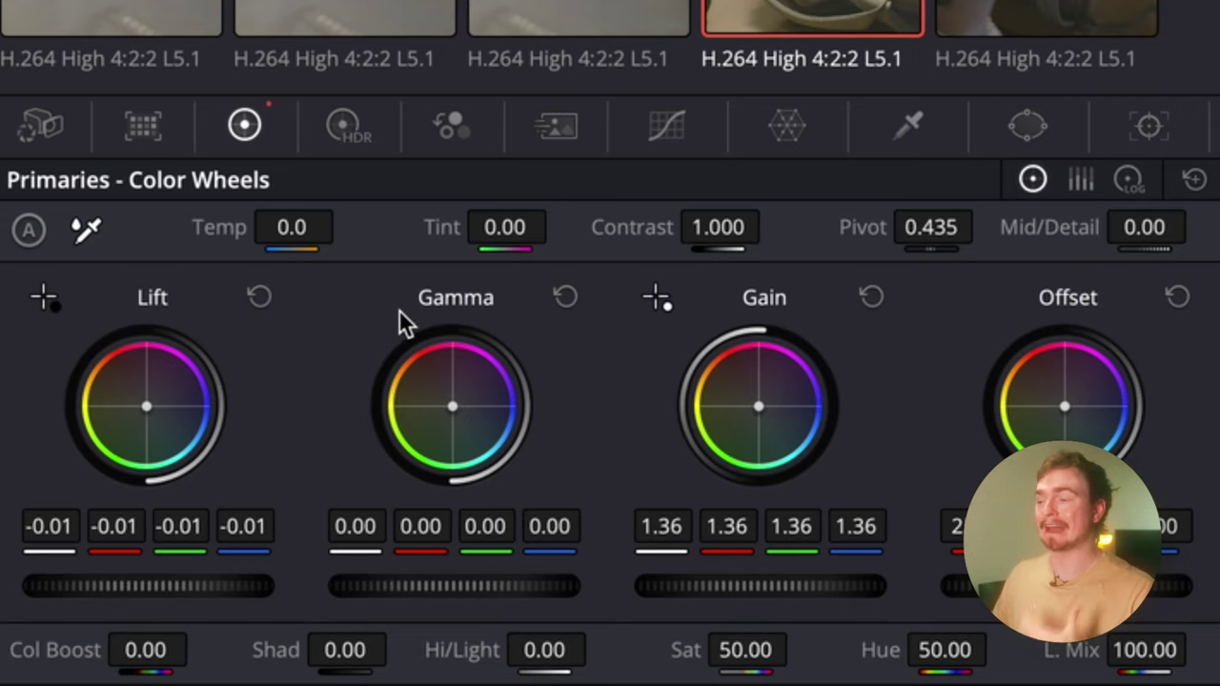
- Add an S-shaped custom curve to clip 04, then switch through Color Warper to Qualifier
left_click(669, 125)
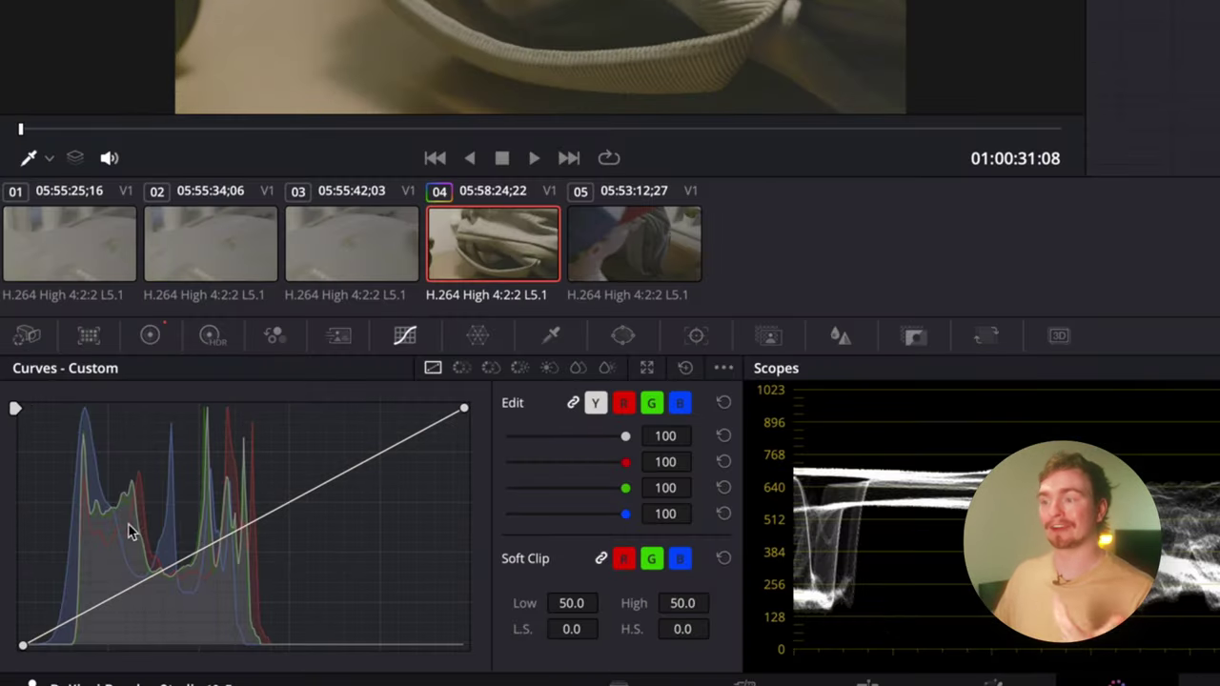
left_click_drag(133, 586, 133, 600)
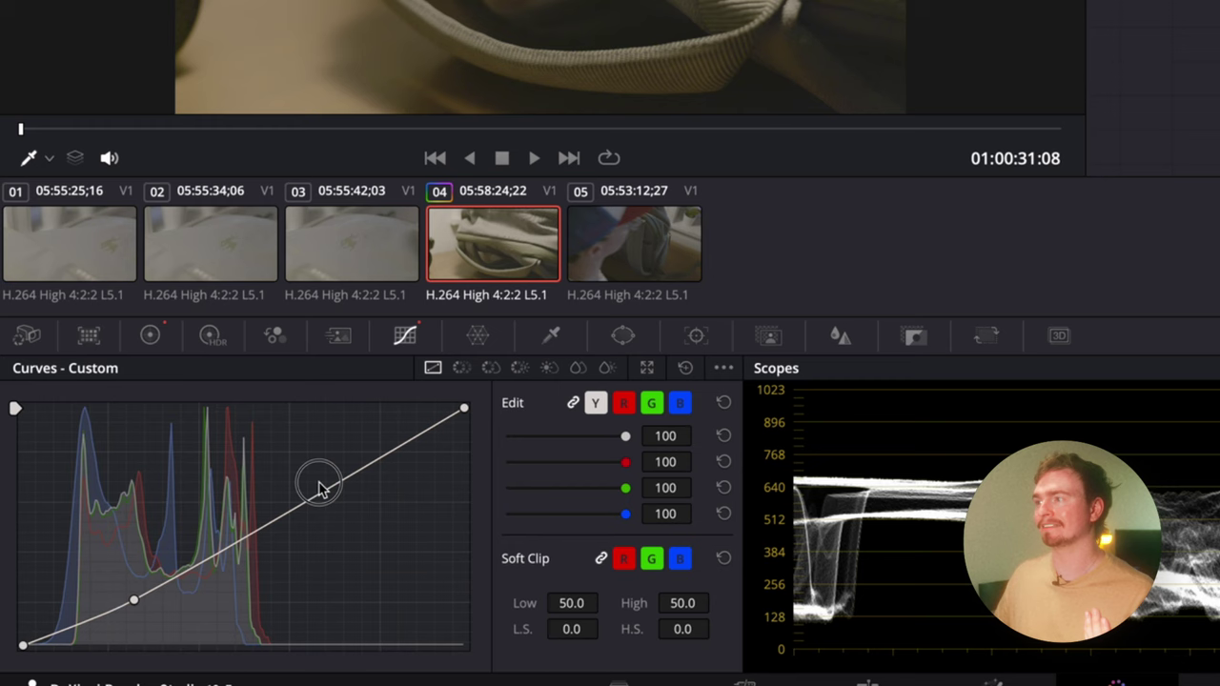
left_click_drag(320, 489, 315, 466)
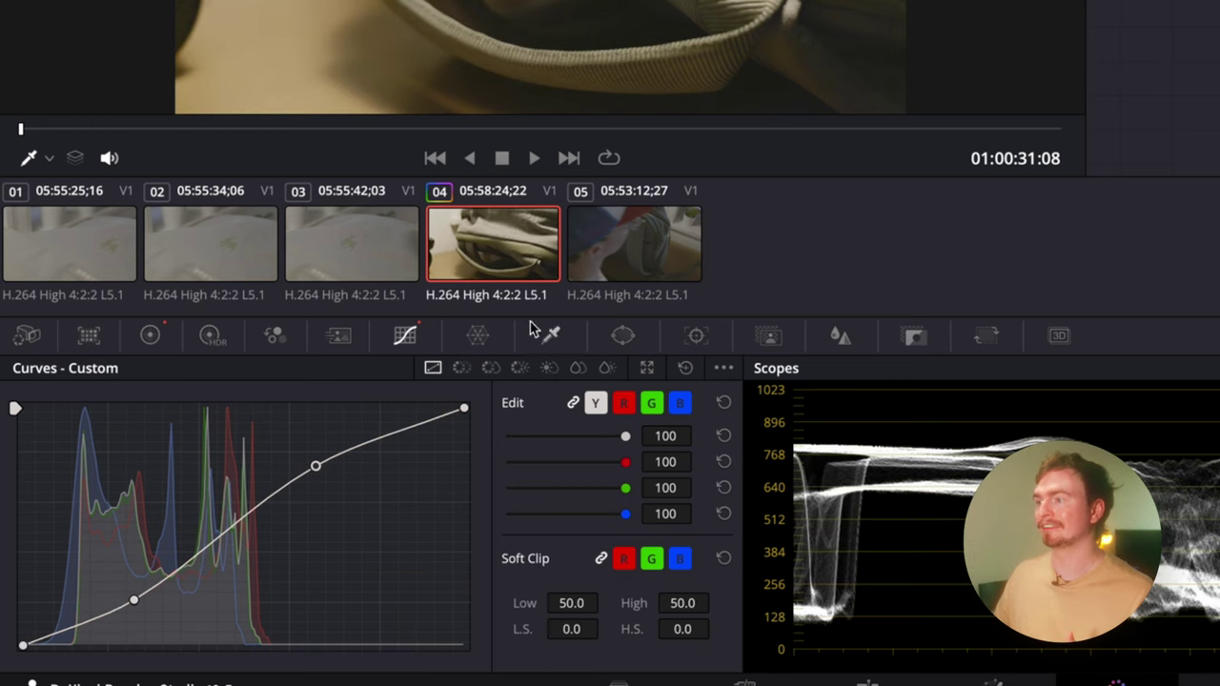
left_click(479, 336)
left_click(551, 336)
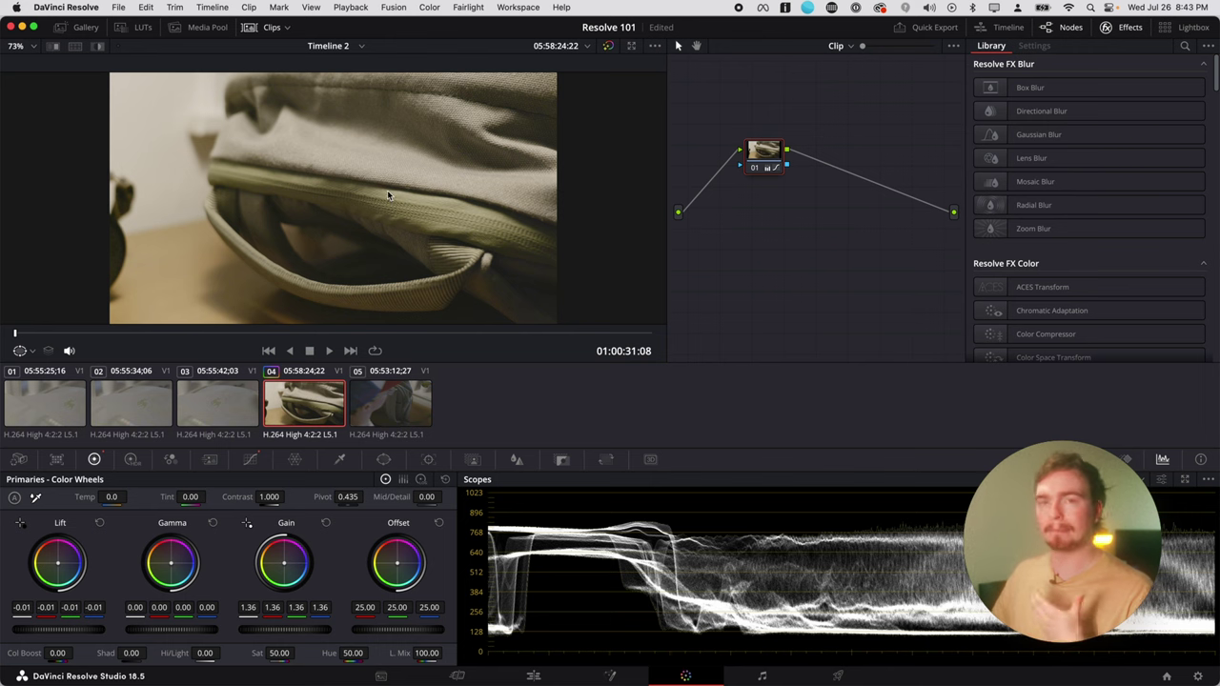
- Switch the scopes display from Waveform to Vectorscope
left_click(1126, 480)
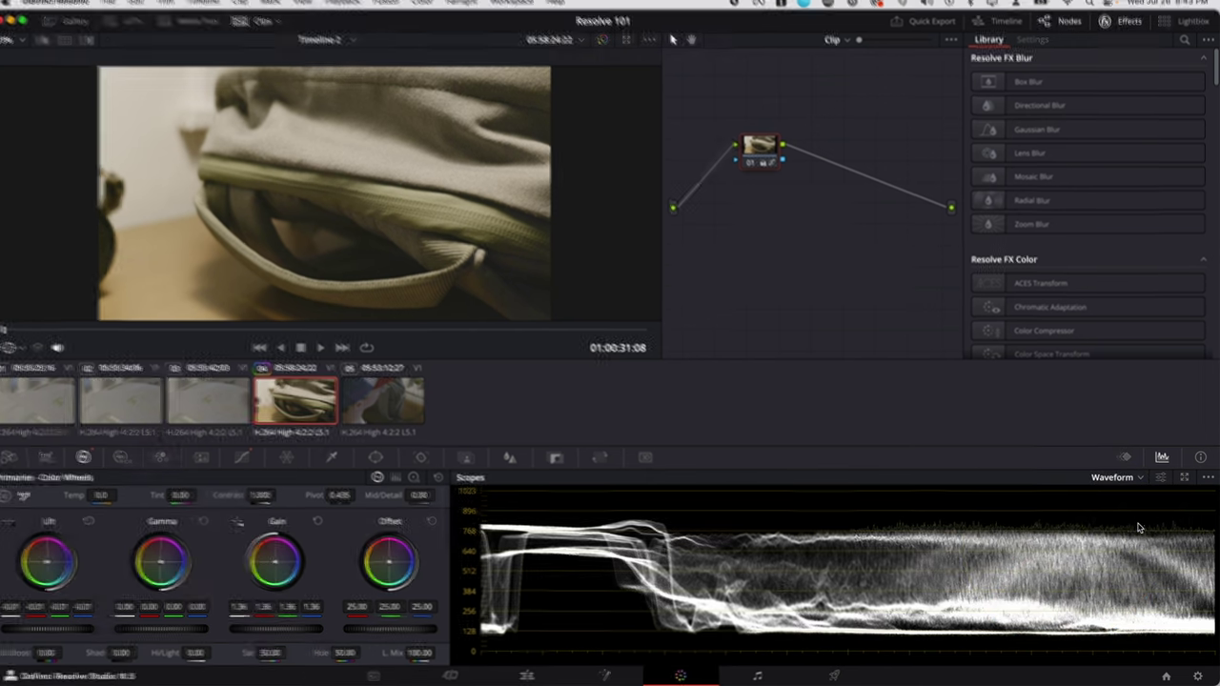
left_click(1115, 480)
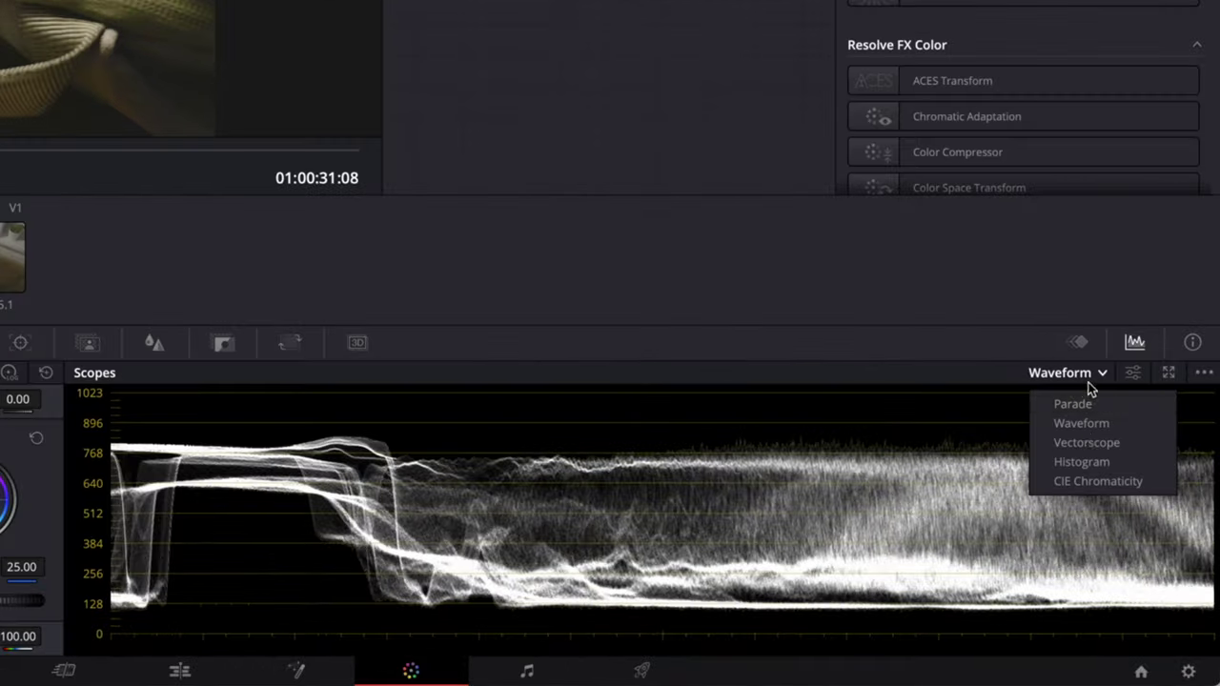
left_click(1130, 525)
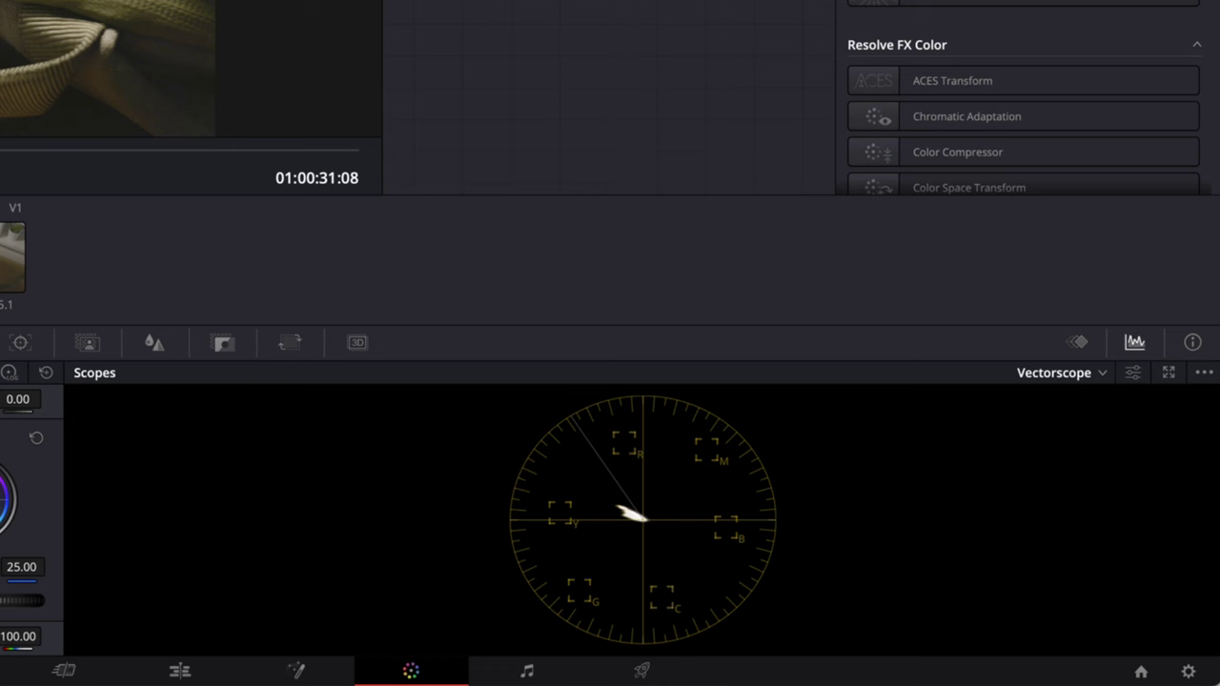
left_click(566, 596)
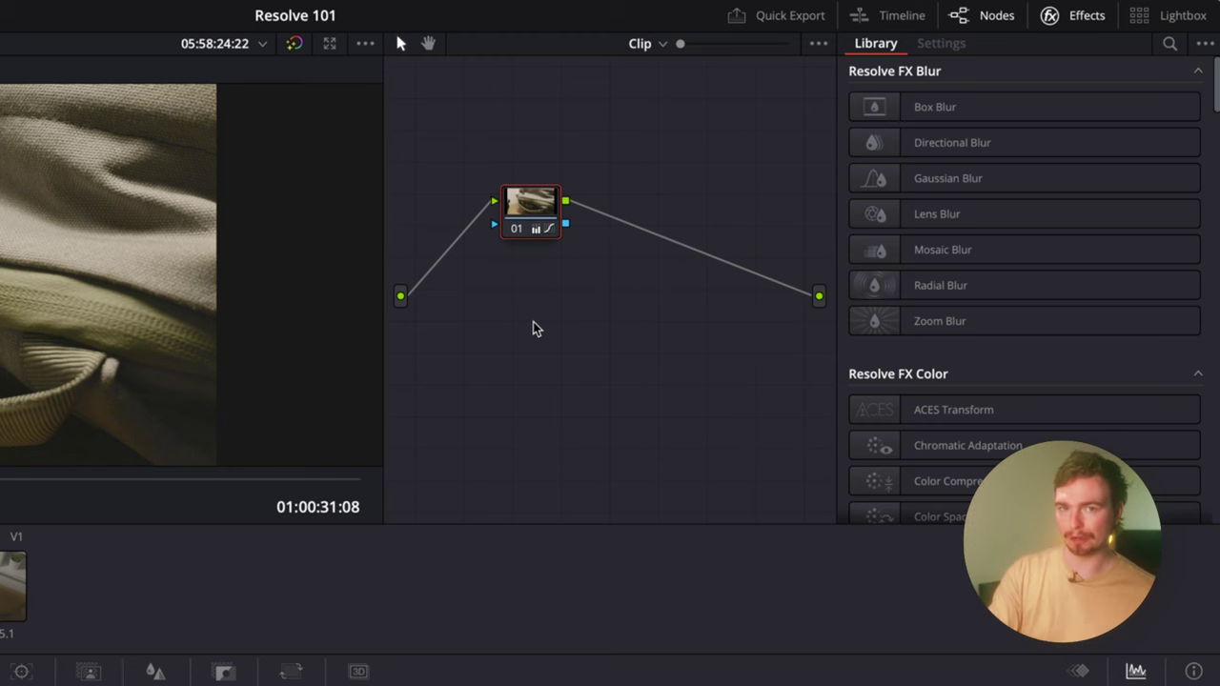
- Select node 01 and add serial nodes 02 and 03 after it with Alt+S
left_click_drag(547, 228, 532, 226)
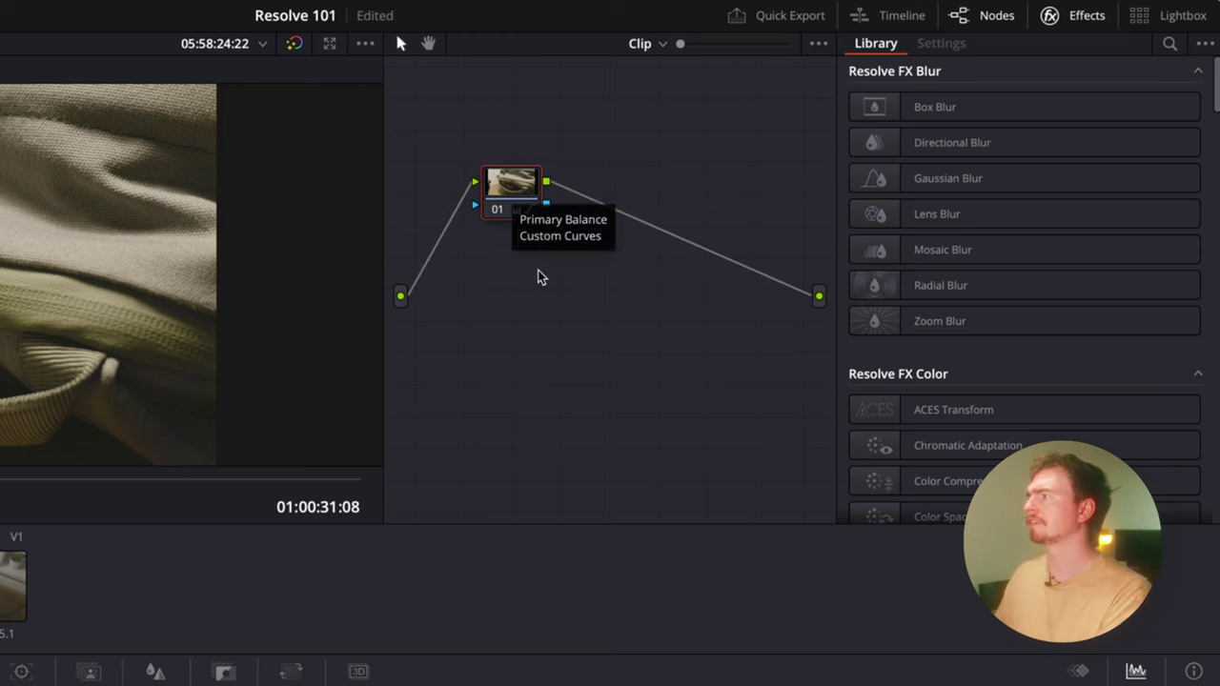
key("alt+s")
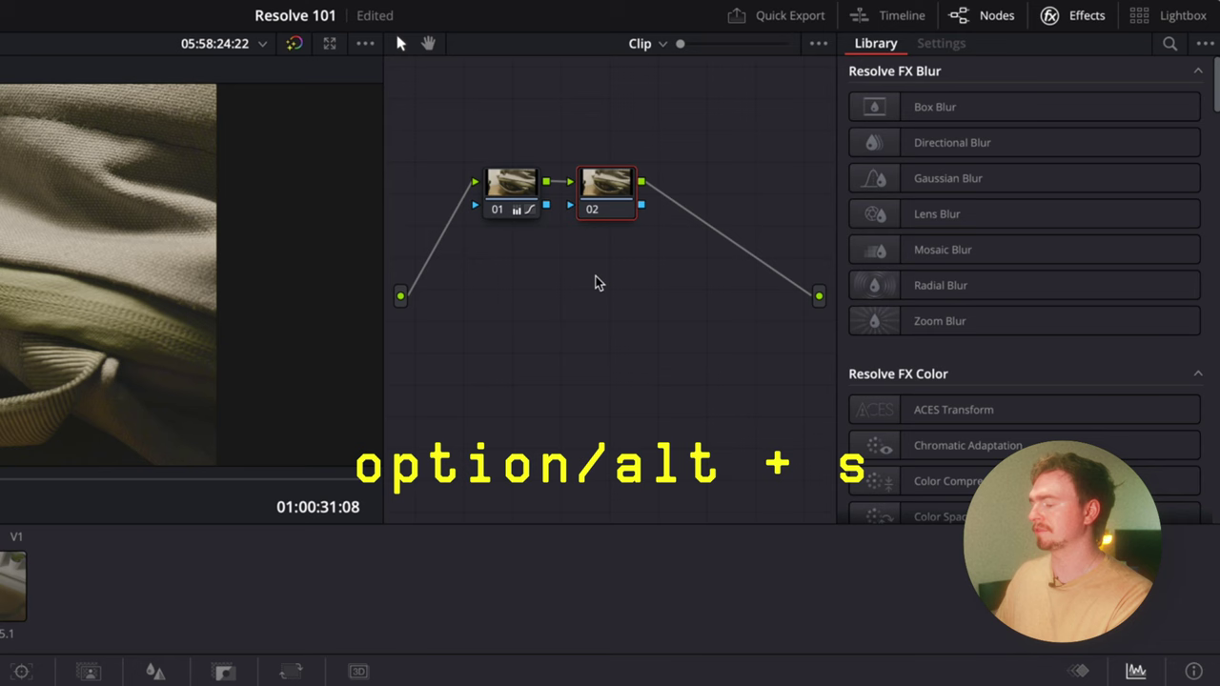
left_click_drag(597, 196, 608, 196)
key("alt+s")
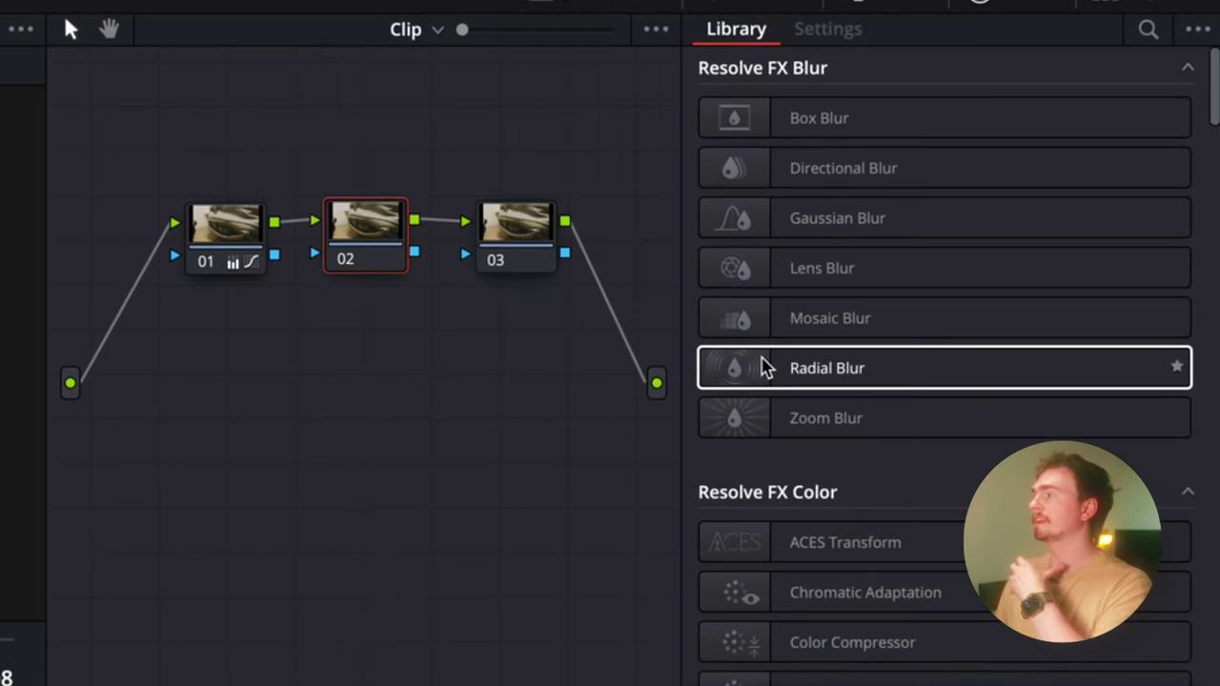
- Drop the Resolve FX Light Halation effect onto node 03 from the Effects Library
scroll(929, 372, "down", 1)
scroll(930, 371, "down", 5)
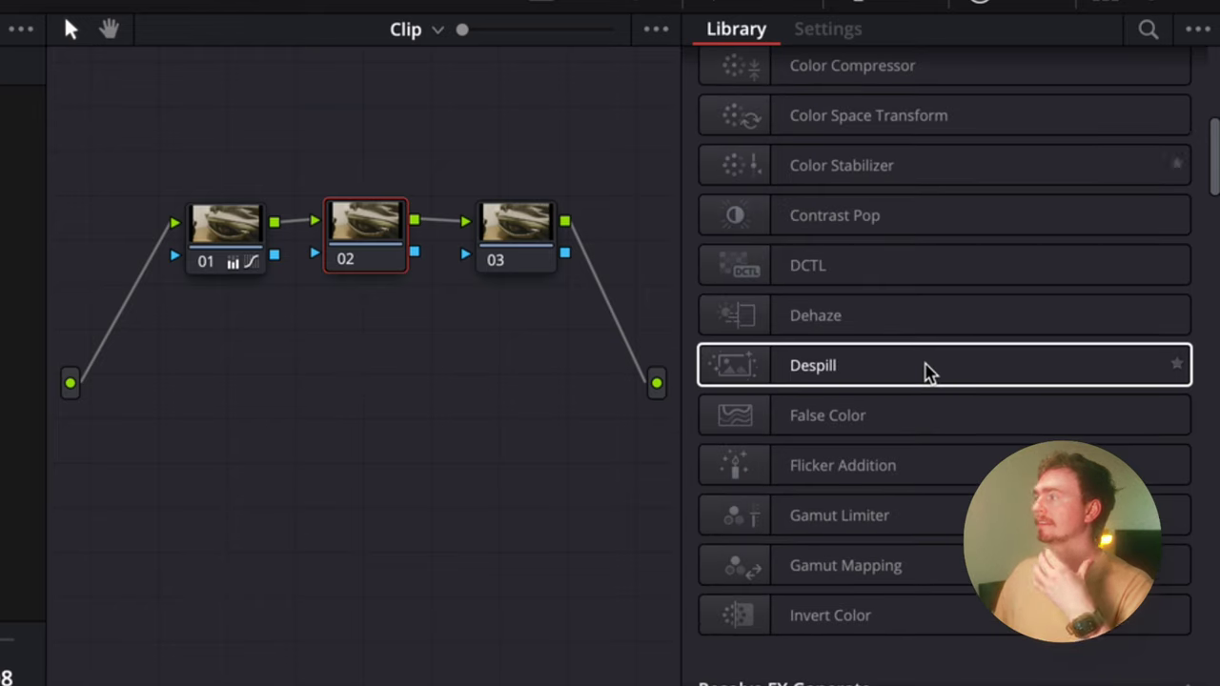
scroll(929, 371, "down", 2)
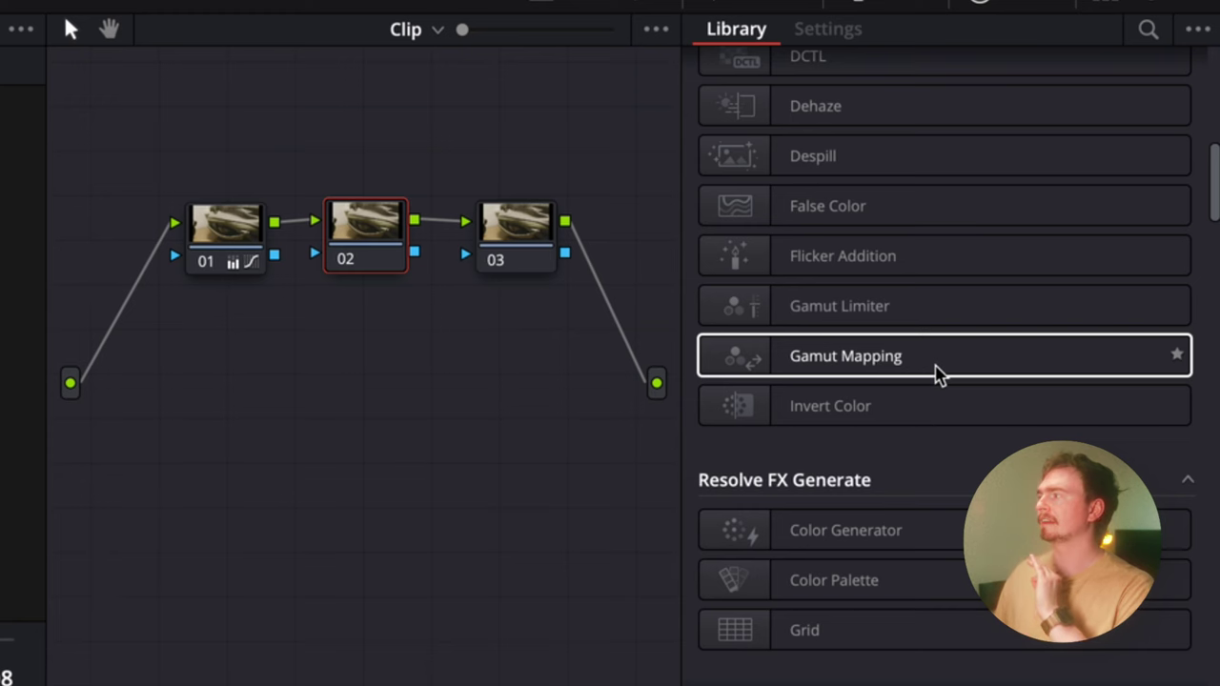
scroll(935, 367, "down", 3)
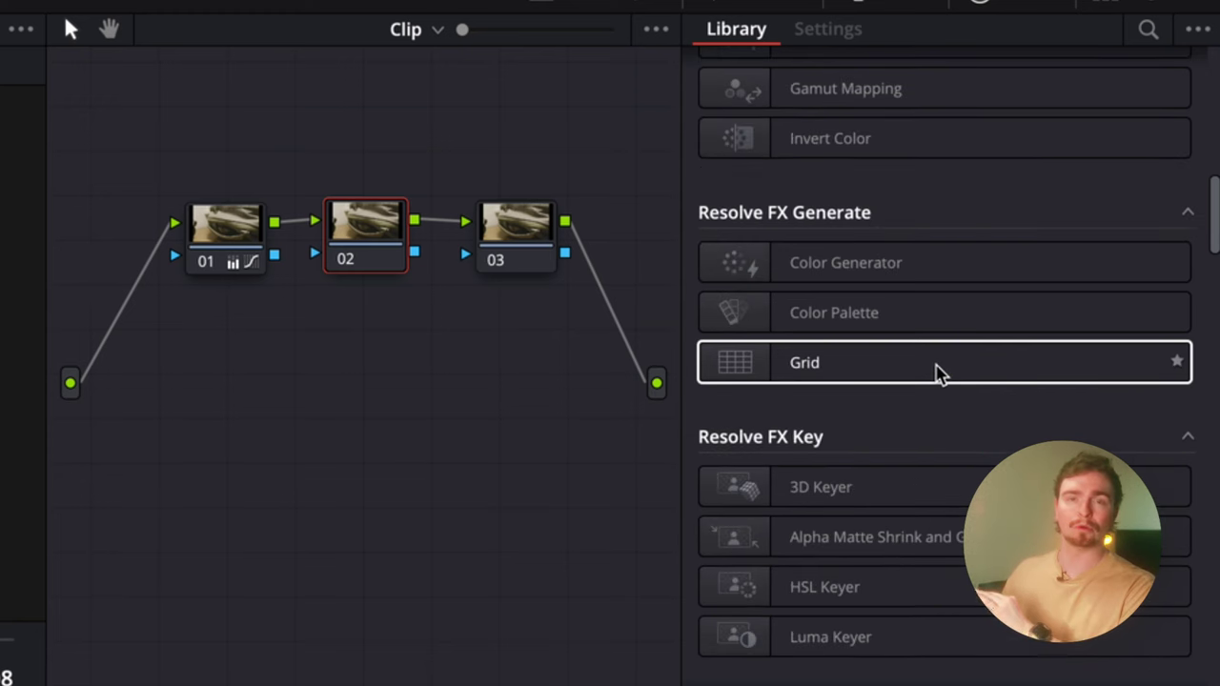
scroll(938, 377, "down", 1)
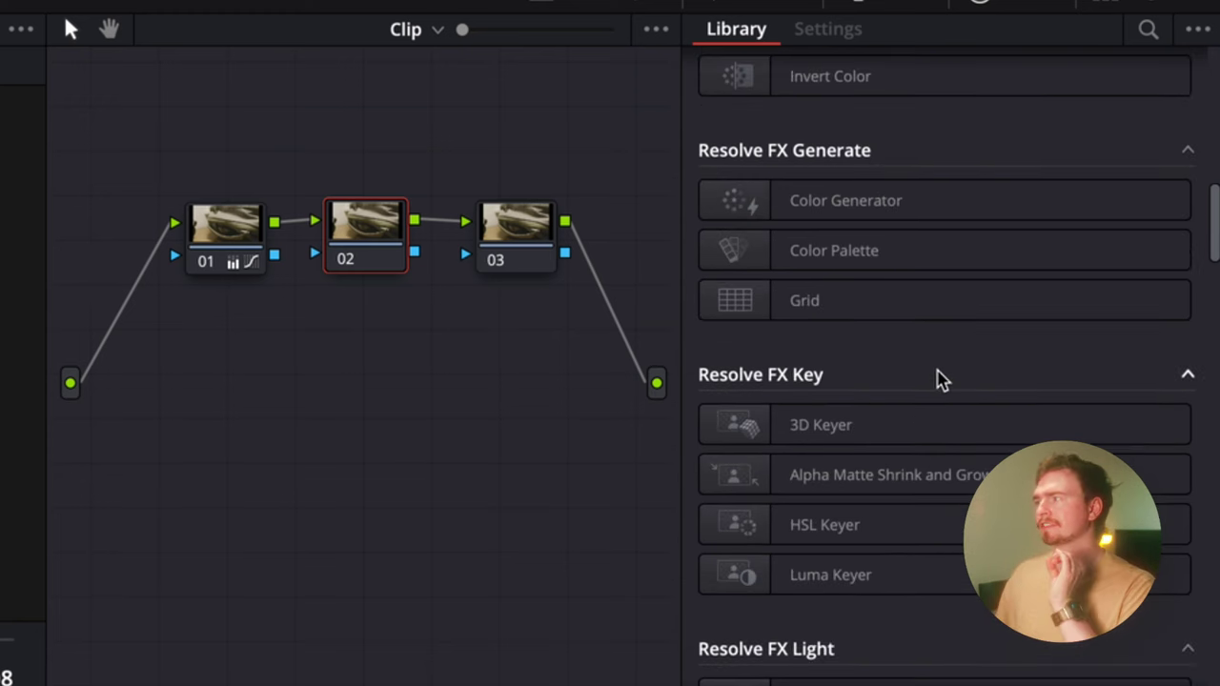
scroll(939, 378, "down", 5)
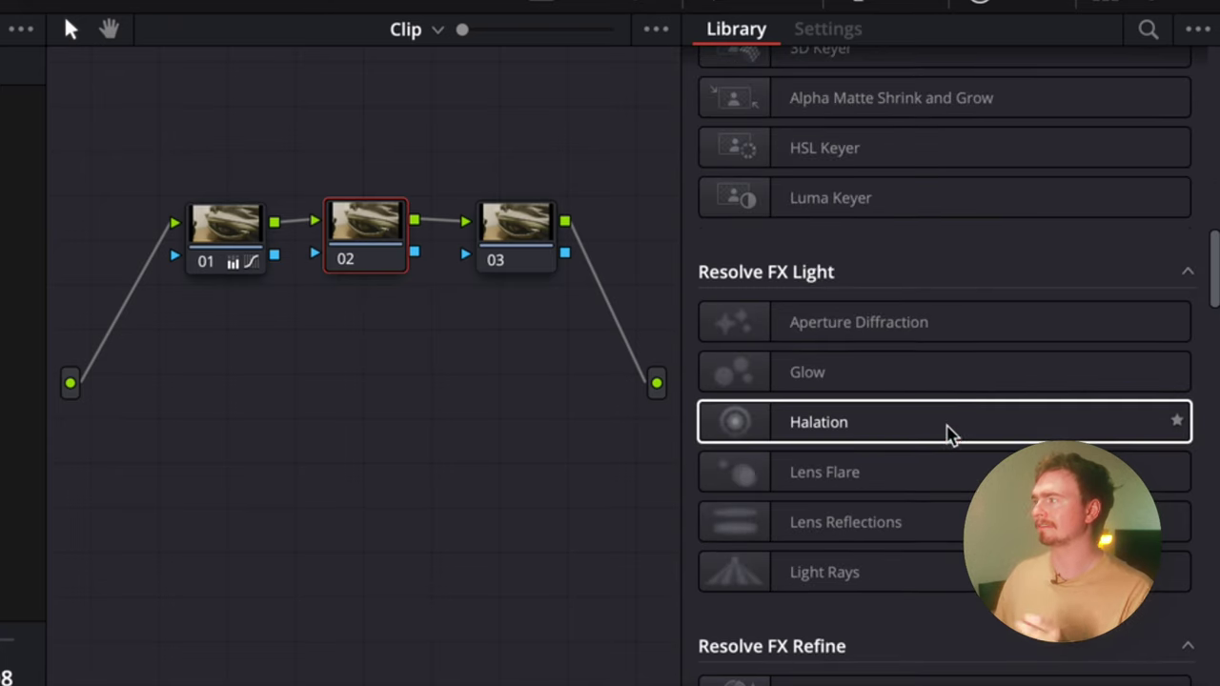
left_click_drag(950, 429, 518, 261)
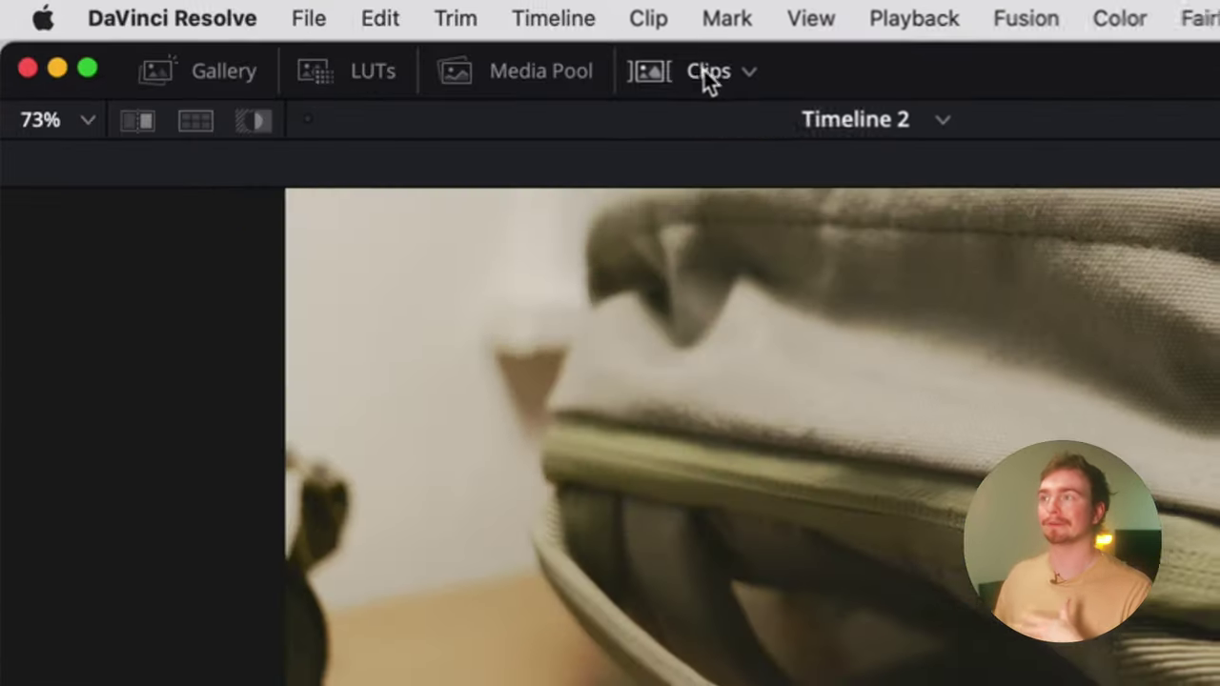
- Grab a still of clip 04's grade into the Gallery as 1.4.1
left_click(243, 72)
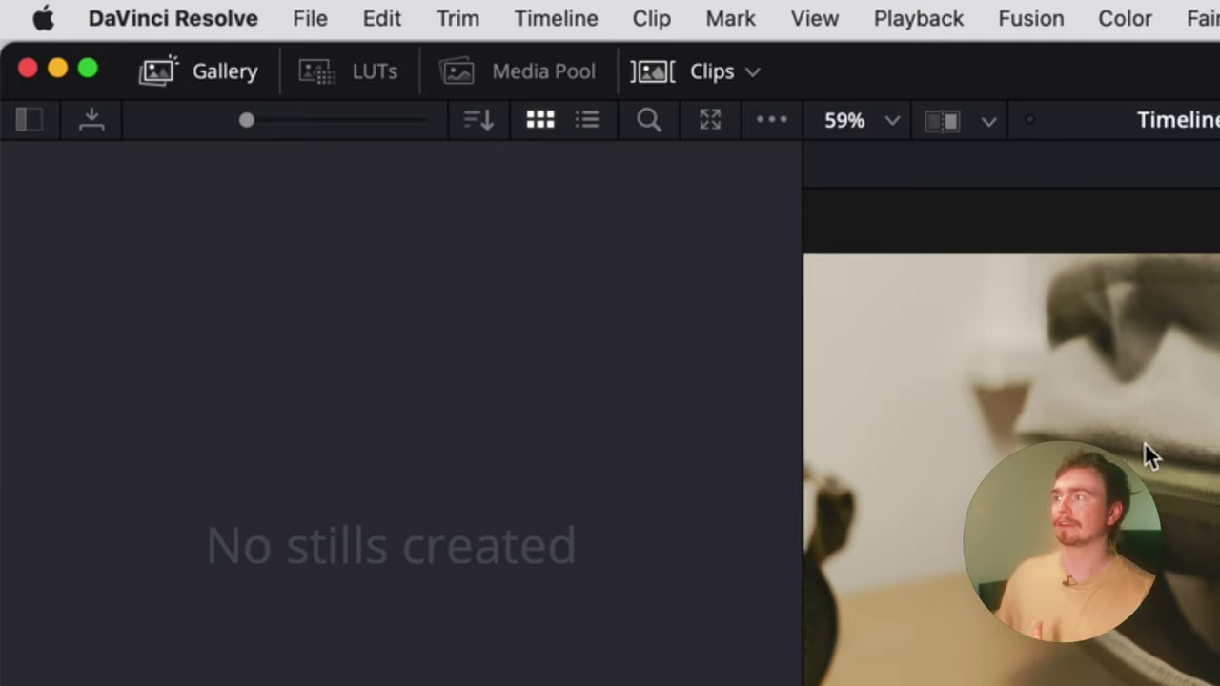
right_click(902, 428)
left_click(944, 445)
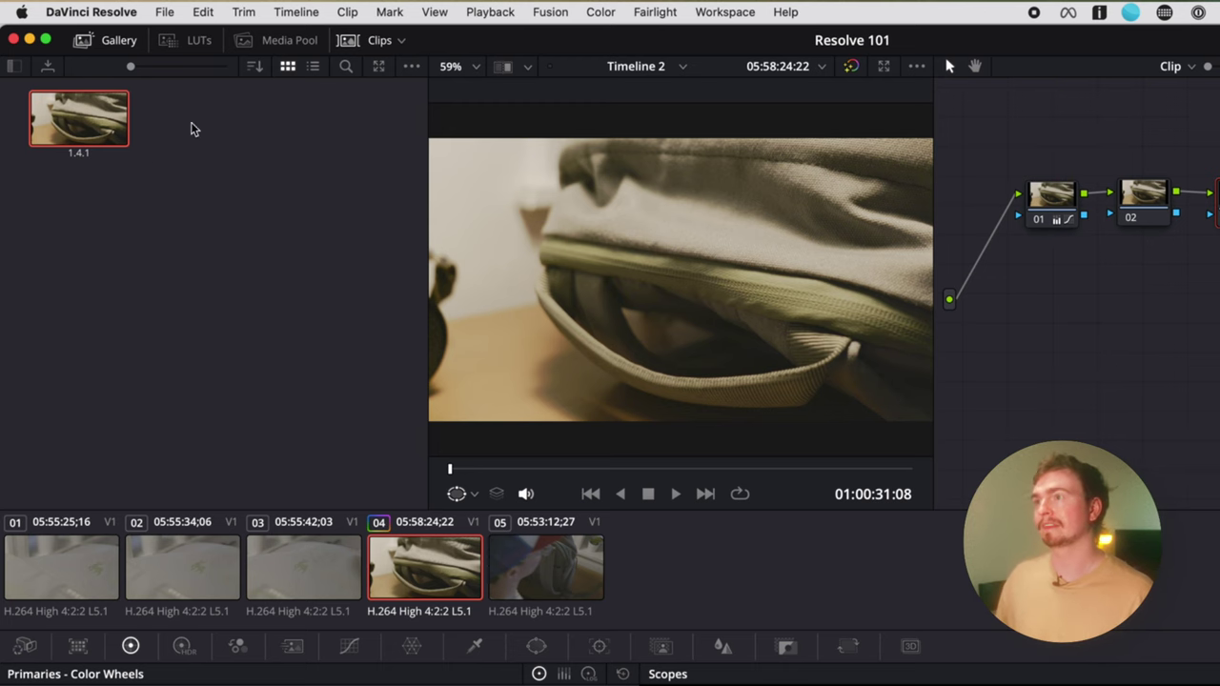
- Close the Gallery and open the LUT browser
left_click(107, 42)
left_click(164, 42)
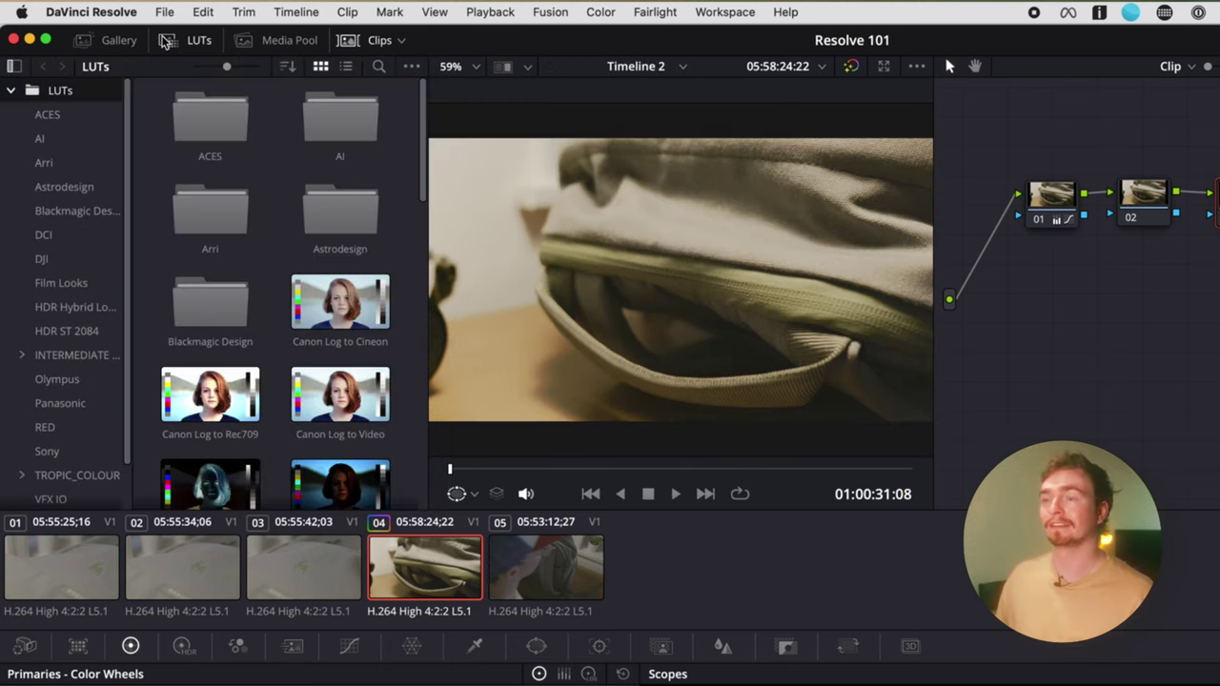
scroll(206, 334, "down", 5)
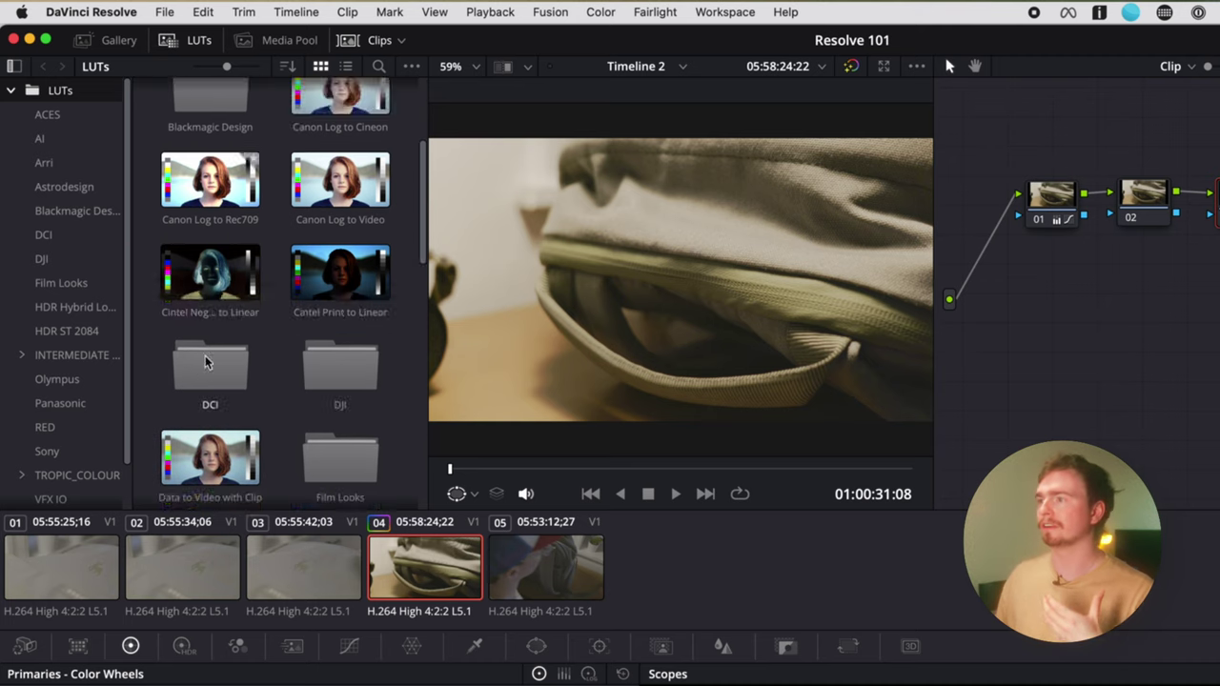
scroll(209, 296, "down", 1)
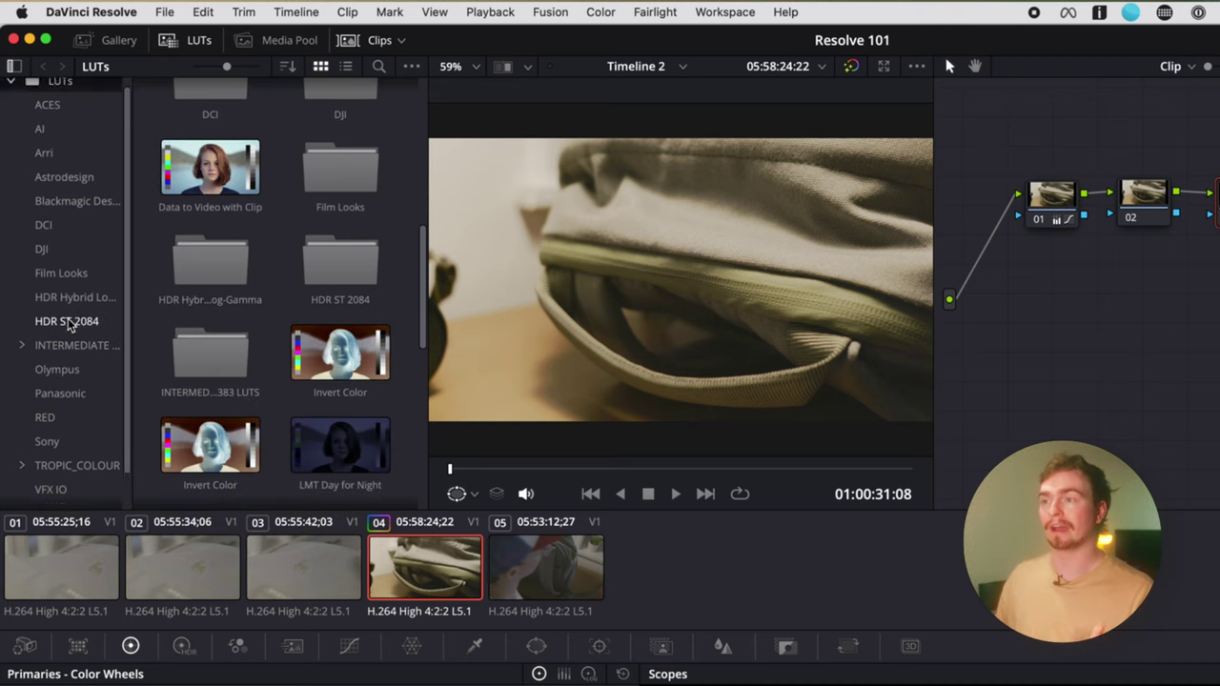
- Reset node 01's grade and show the Panasonic LUT folder
right_click(1052, 203)
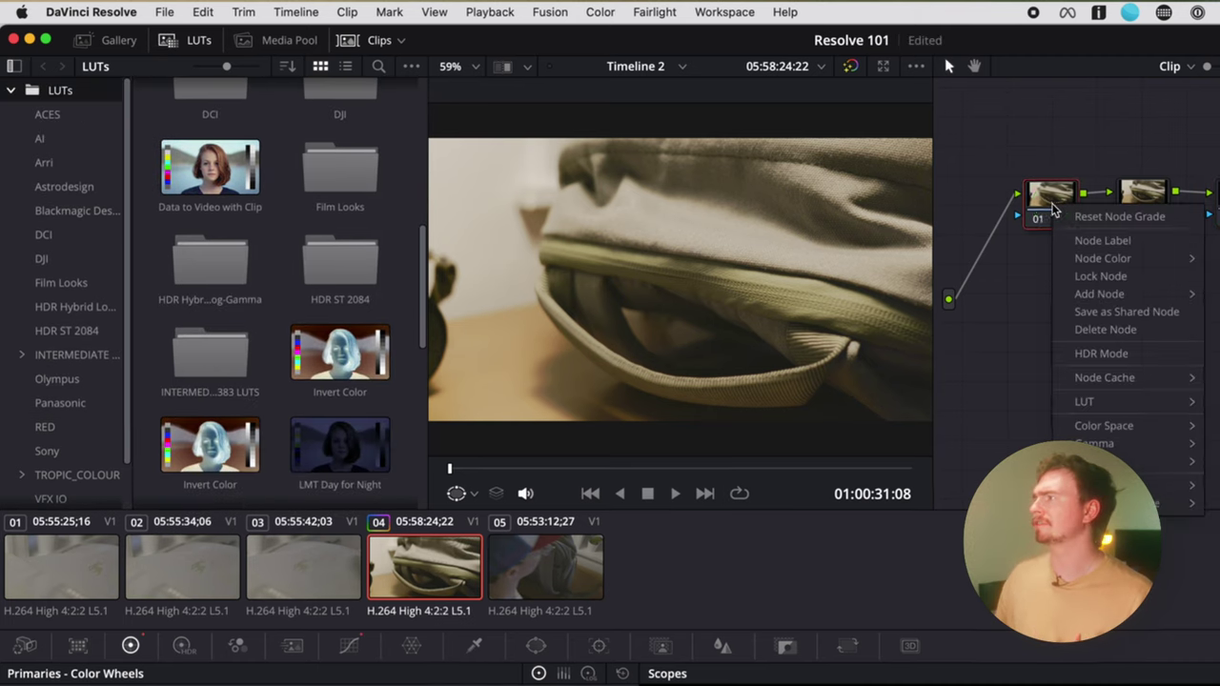
left_click(761, 153)
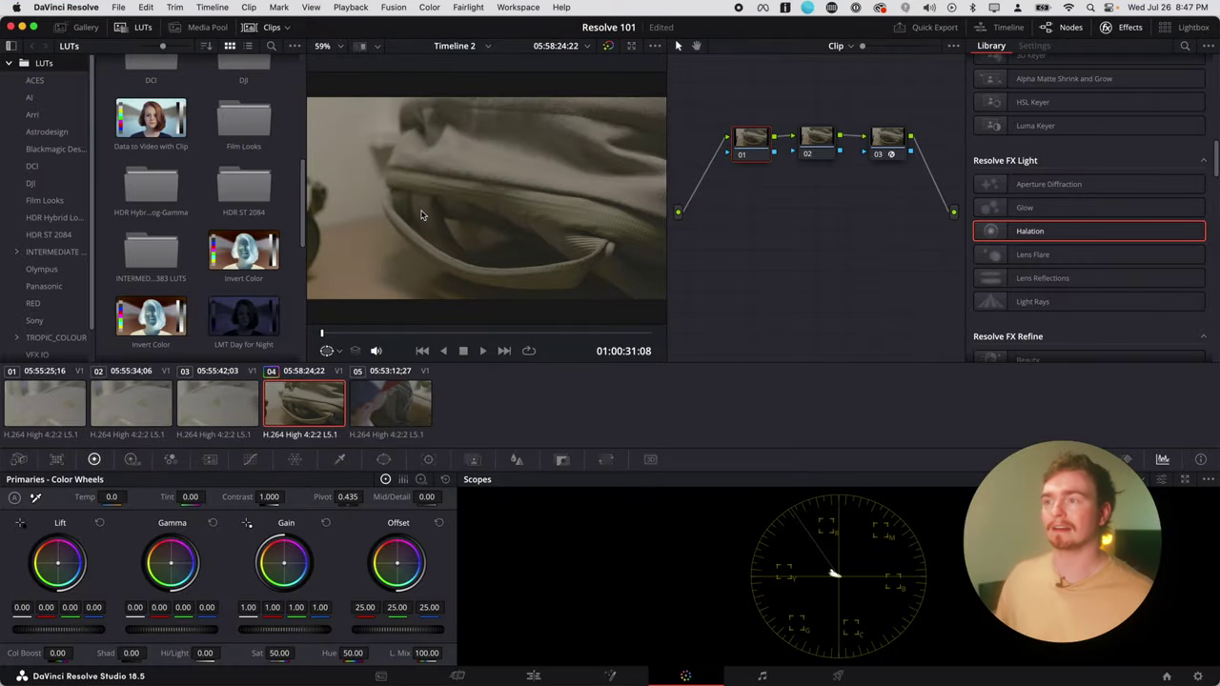
left_click(52, 286)
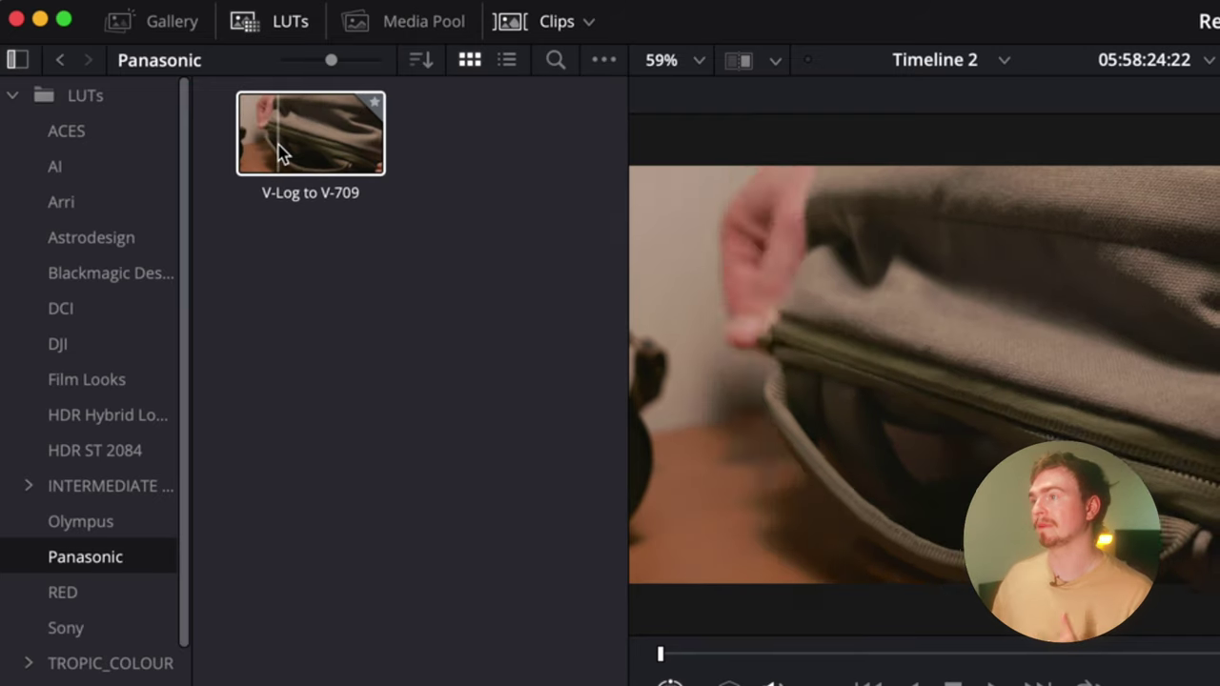
- Apply the Panasonic V-Log to V-709 LUT to node 01
left_click_drag(280, 155, 751, 143)
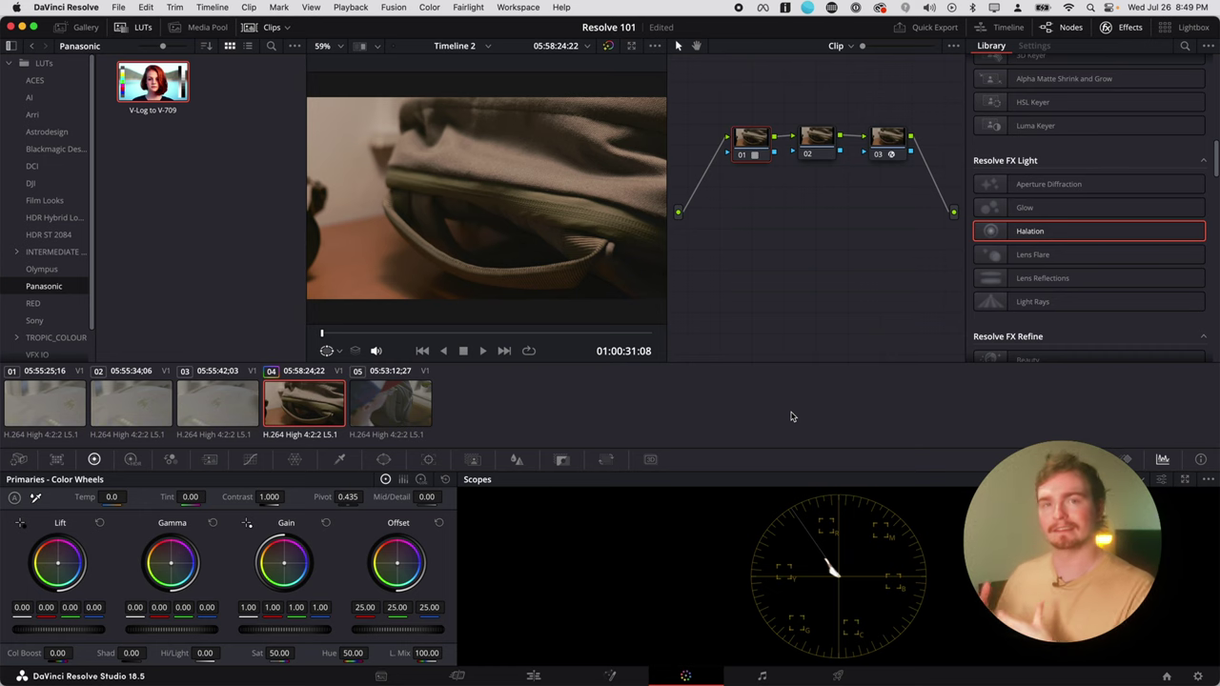
- Go to the Deliver page with Shift+8 and move the playhead to clip 05
key("shift+8")
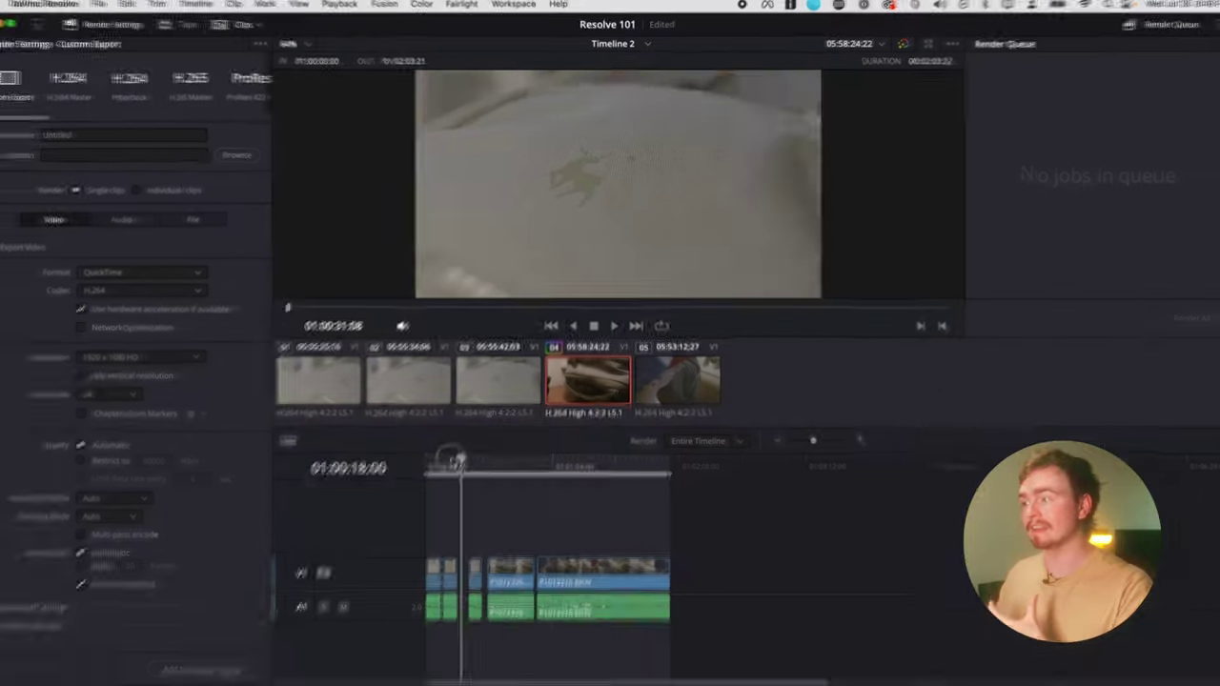
left_click_drag(376, 674, 641, 674)
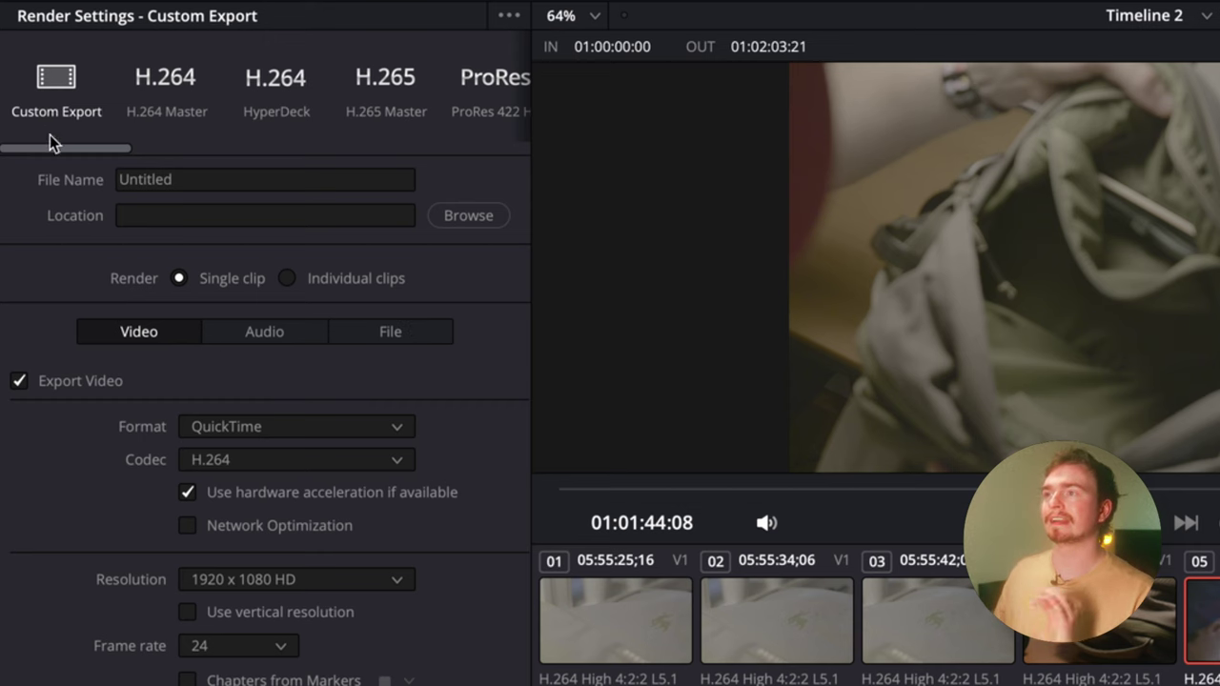
left_click_drag(56, 150, 59, 150)
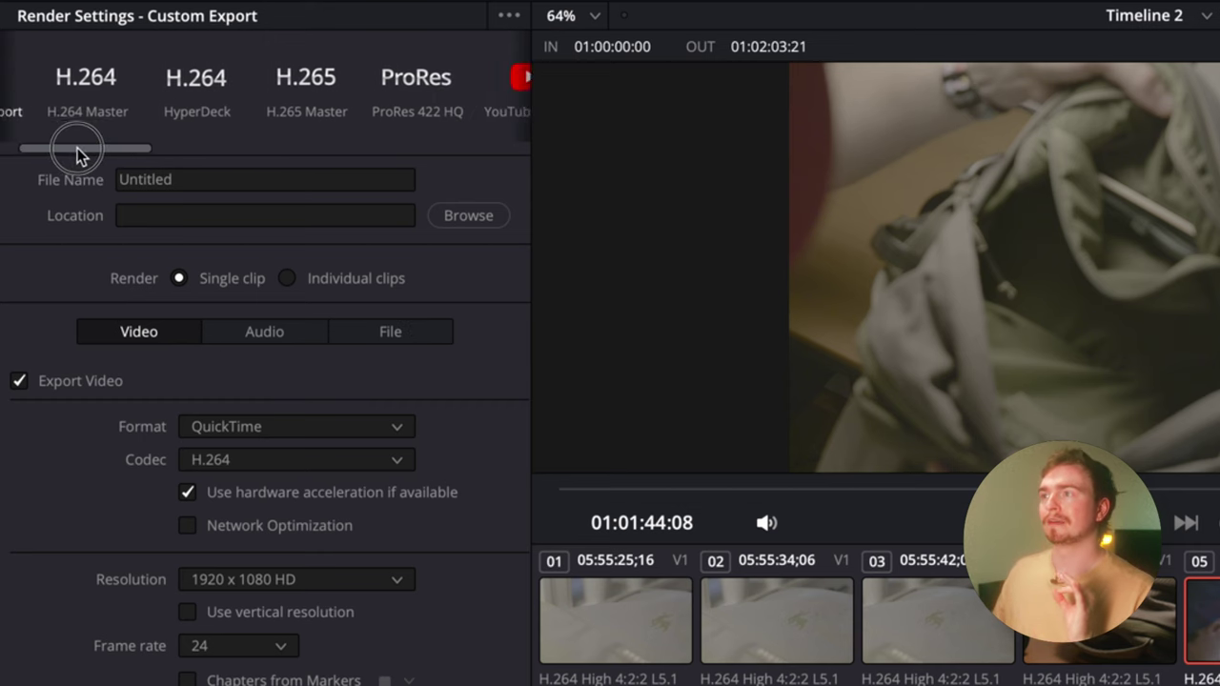
left_click_drag(78, 153, 38, 151)
left_click(162, 90)
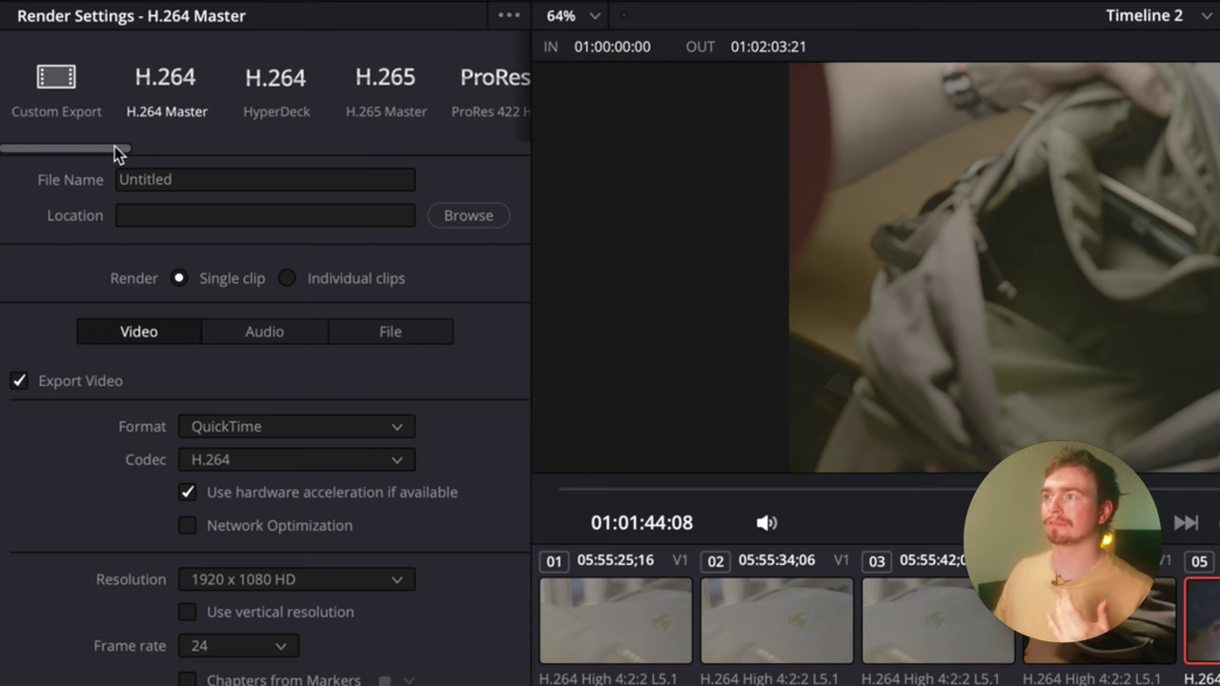
left_click_drag(119, 154, 154, 155)
left_click(242, 76)
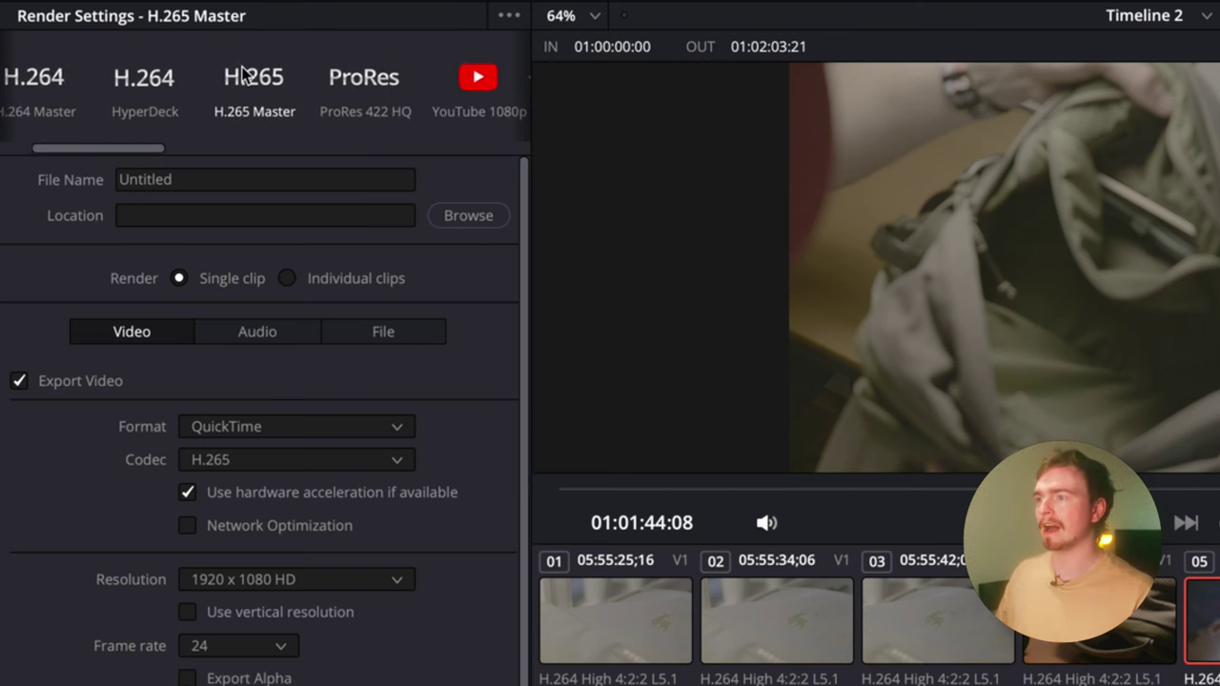
left_click(358, 84)
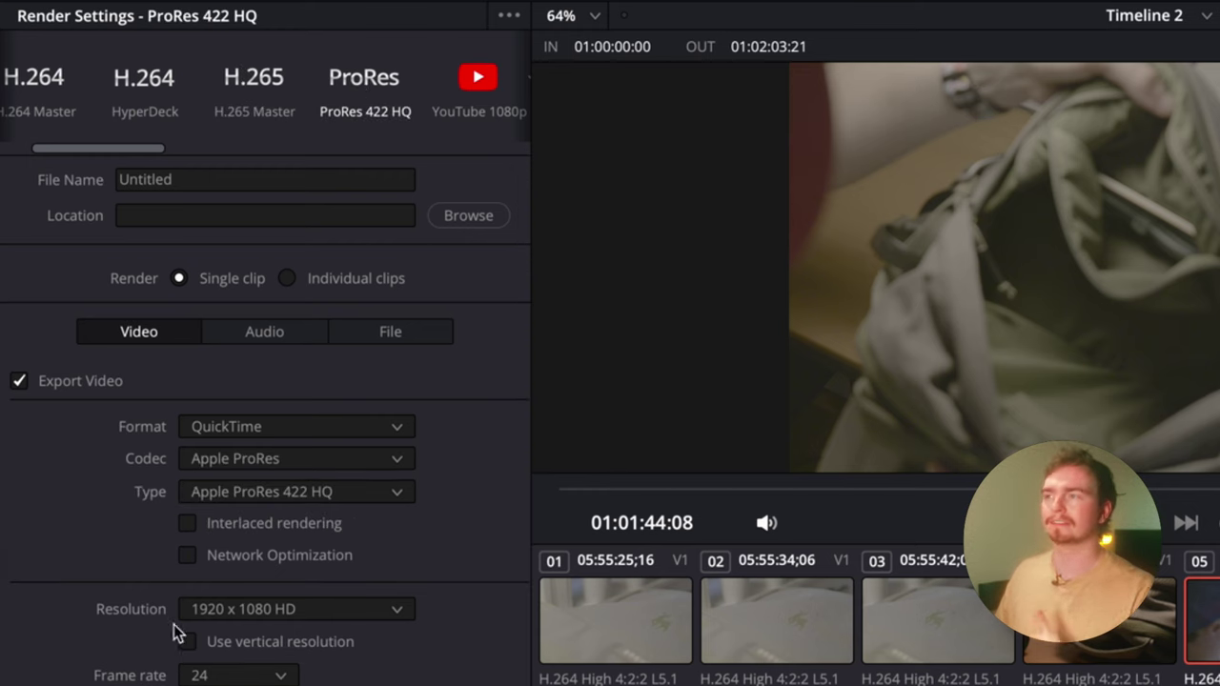
left_click_drag(123, 148, 197, 151)
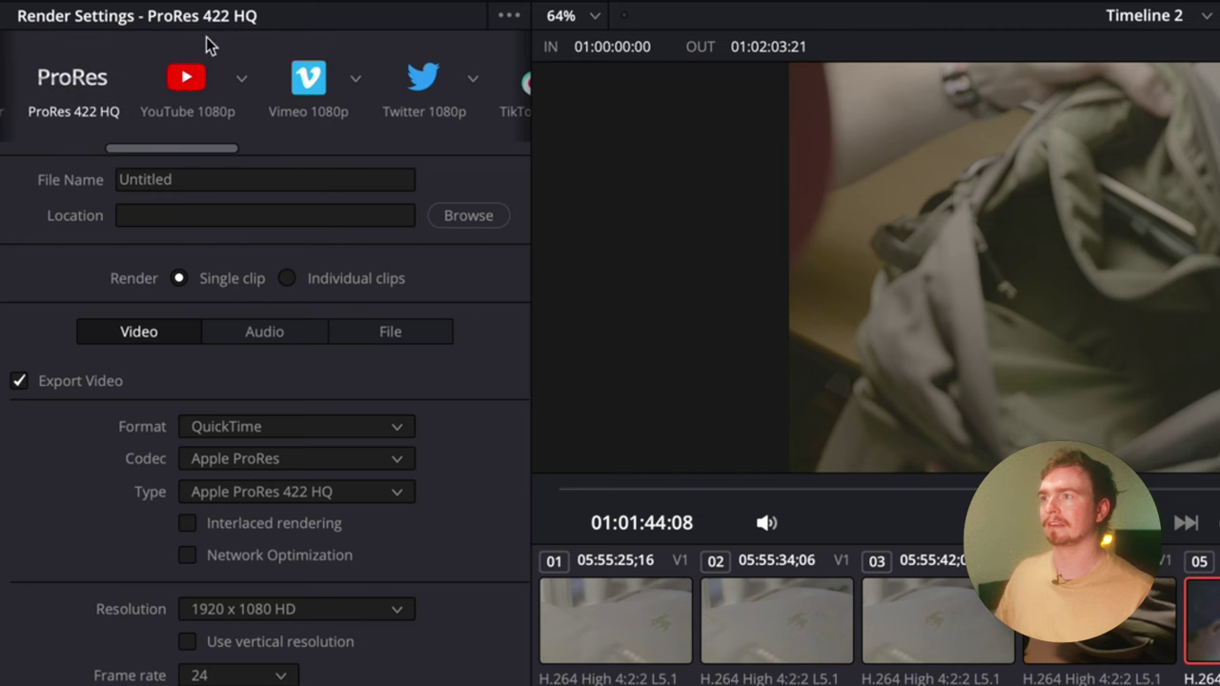
left_click(189, 76)
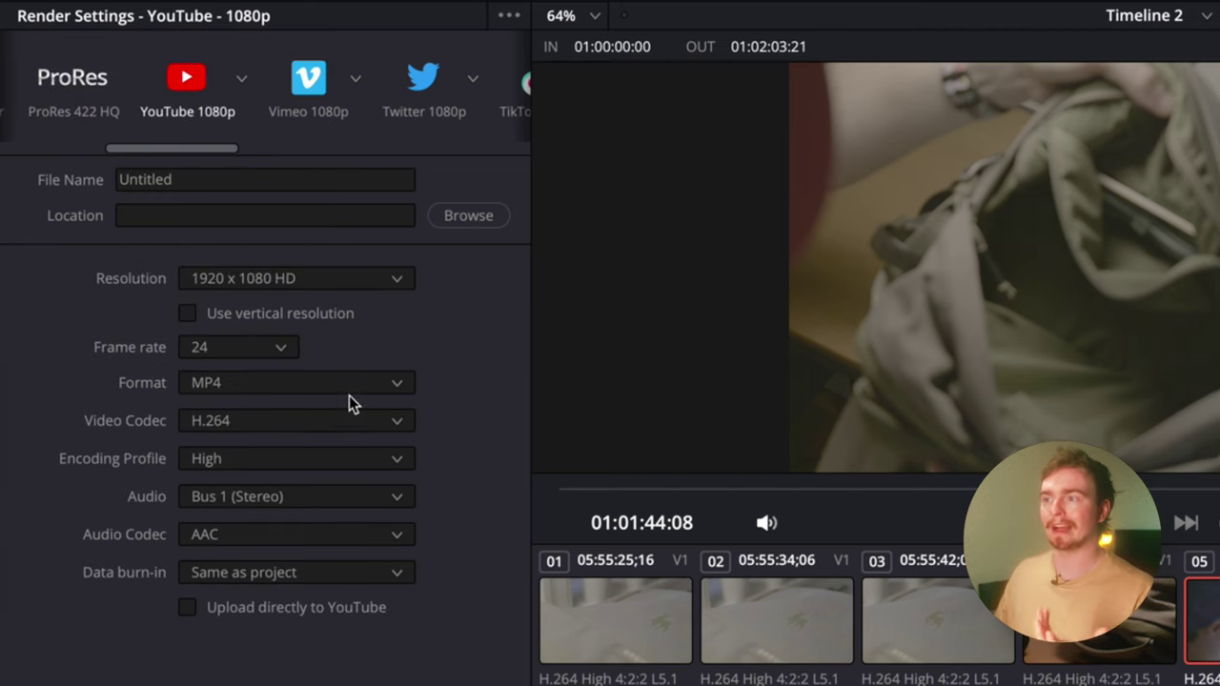
left_click(320, 93)
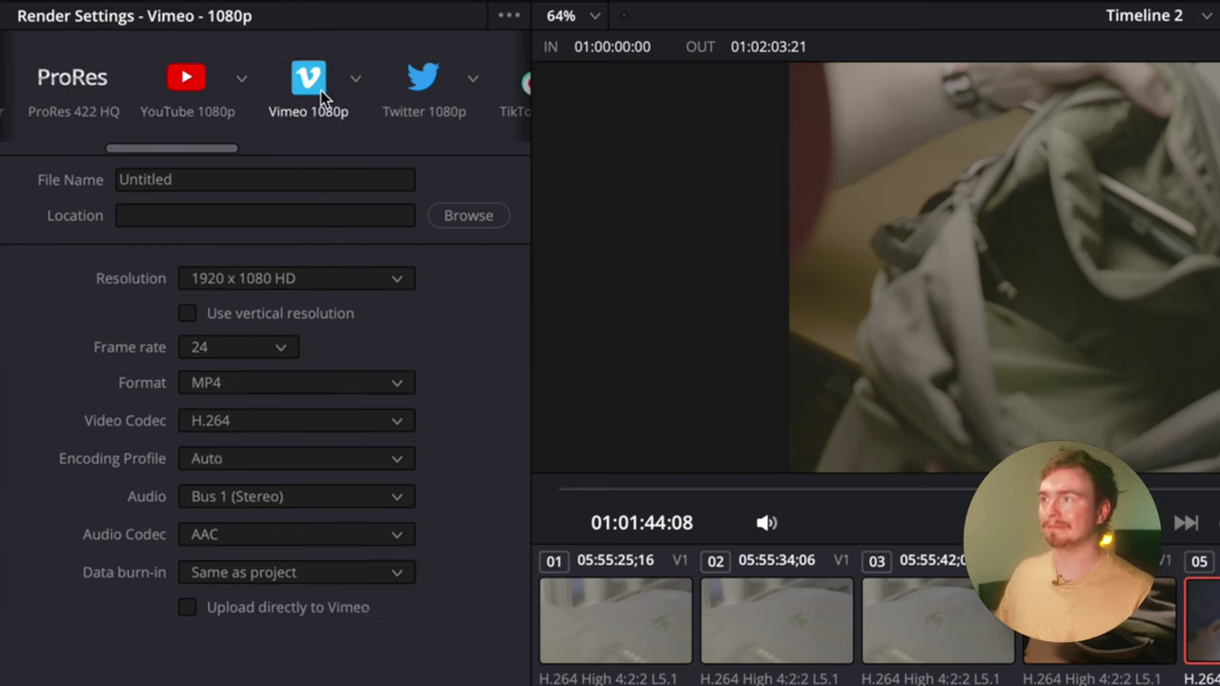
left_click(429, 92)
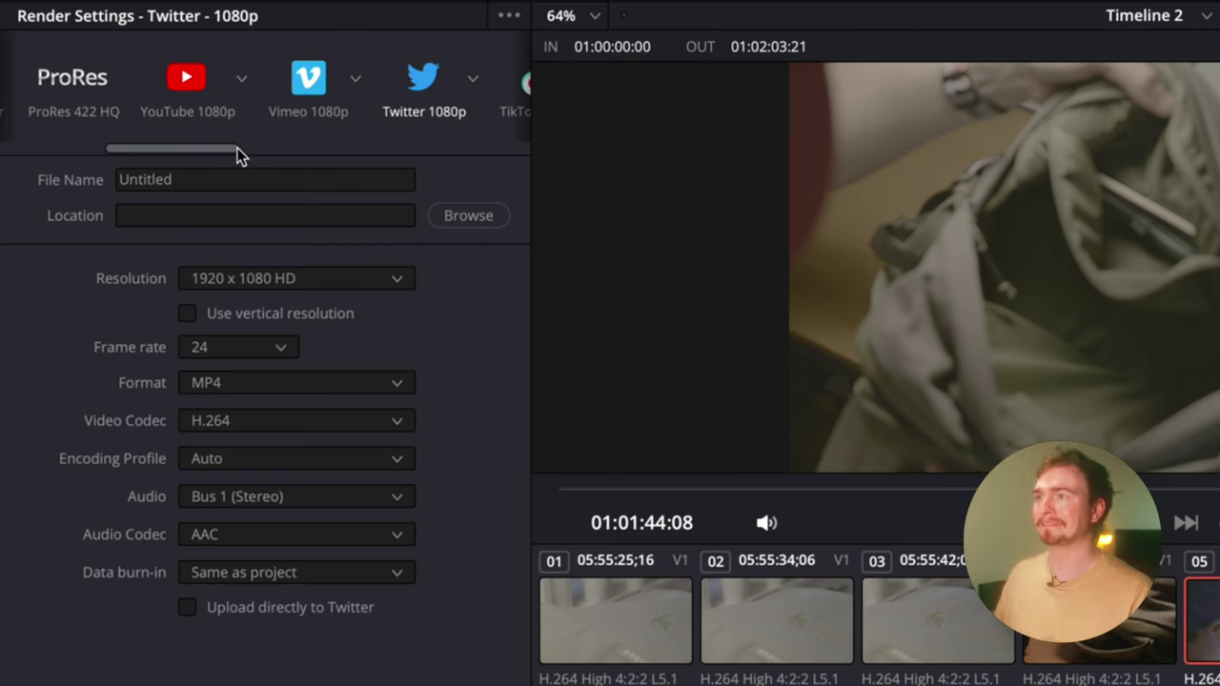
left_click_drag(239, 151, 69, 138)
left_click(297, 107)
left_click(176, 78)
left_click(72, 112)
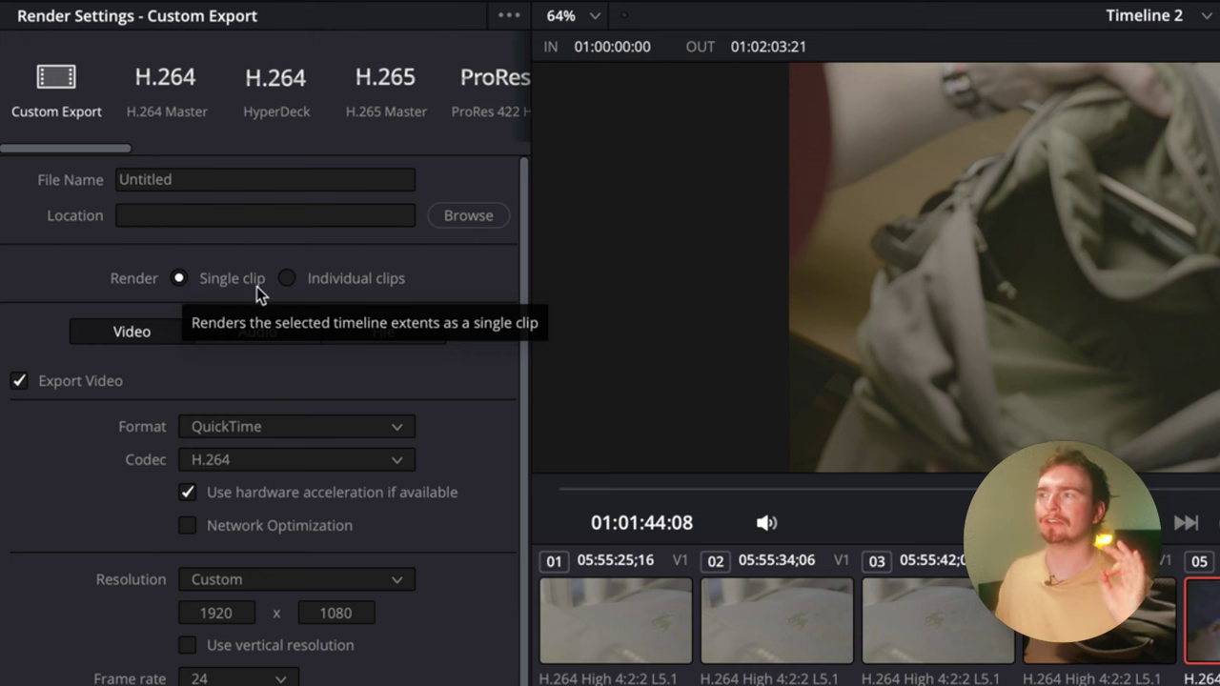
left_click(287, 279)
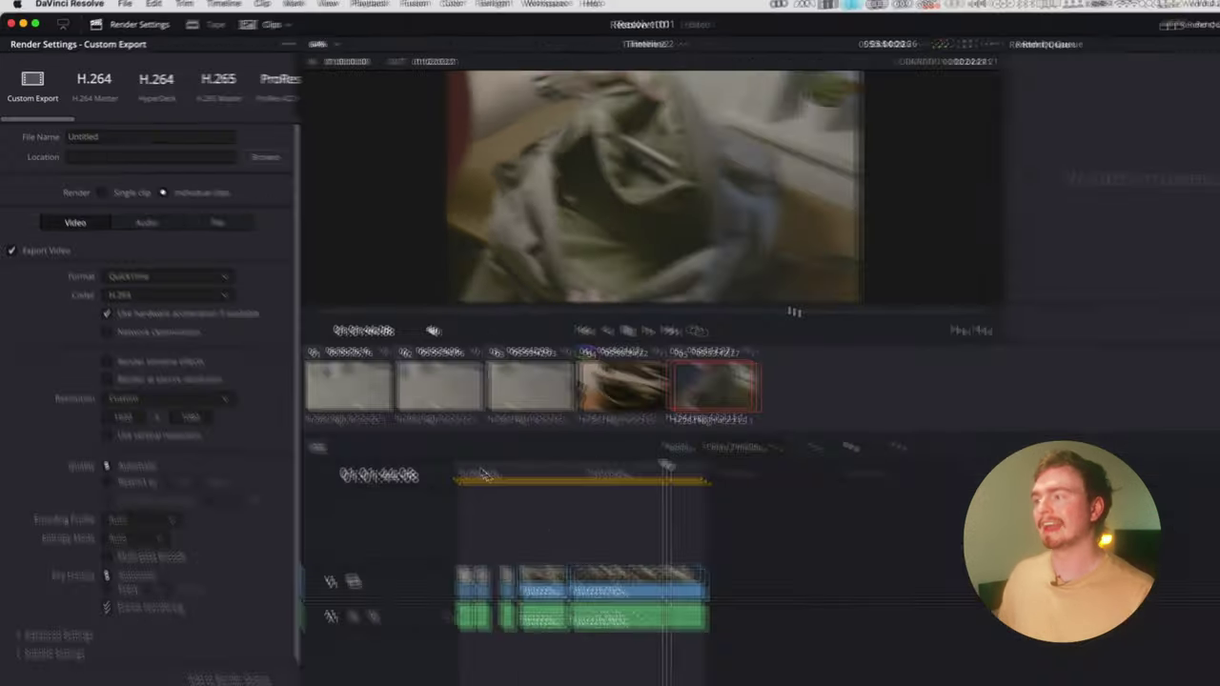
left_click(426, 456)
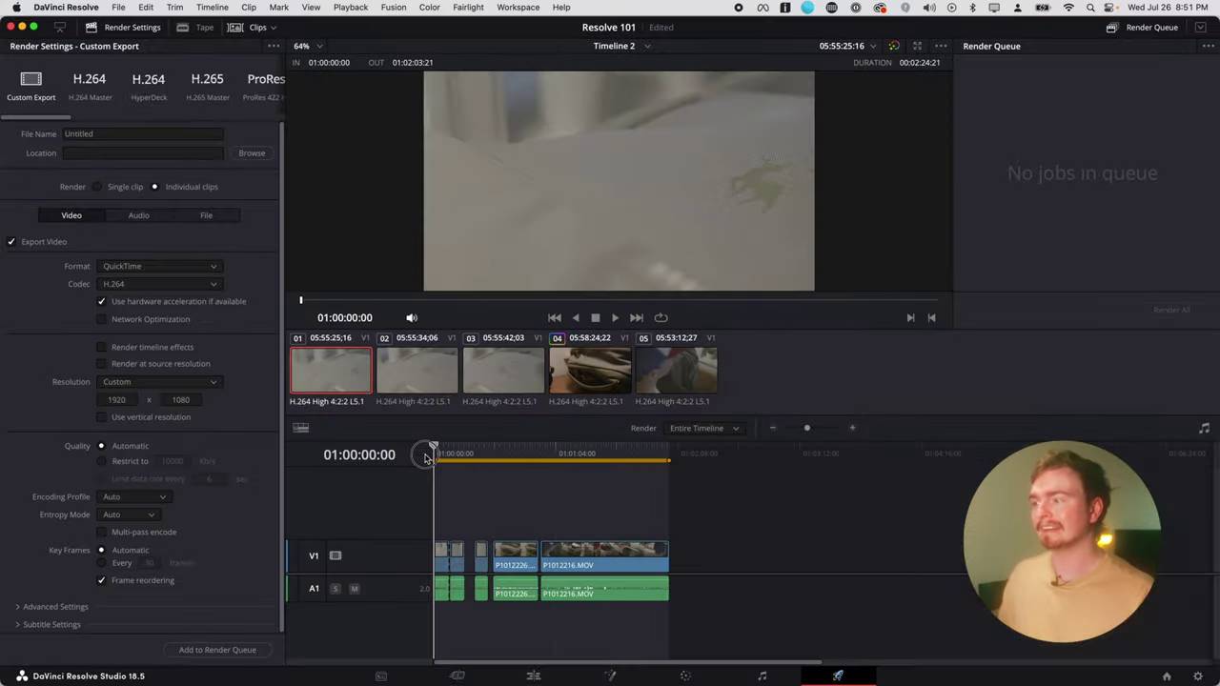
left_click_drag(426, 458, 586, 456)
left_click(101, 190)
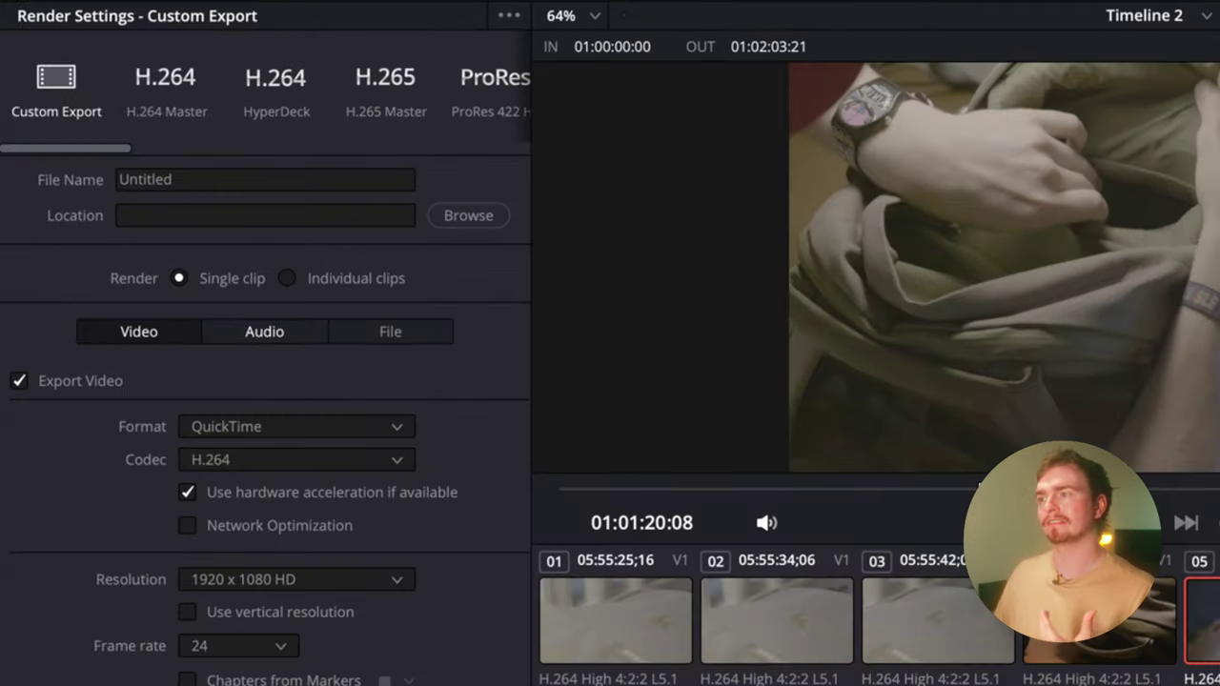
- Look over the Audio and File export settings, then return to Video
left_click(256, 330)
left_click(397, 341)
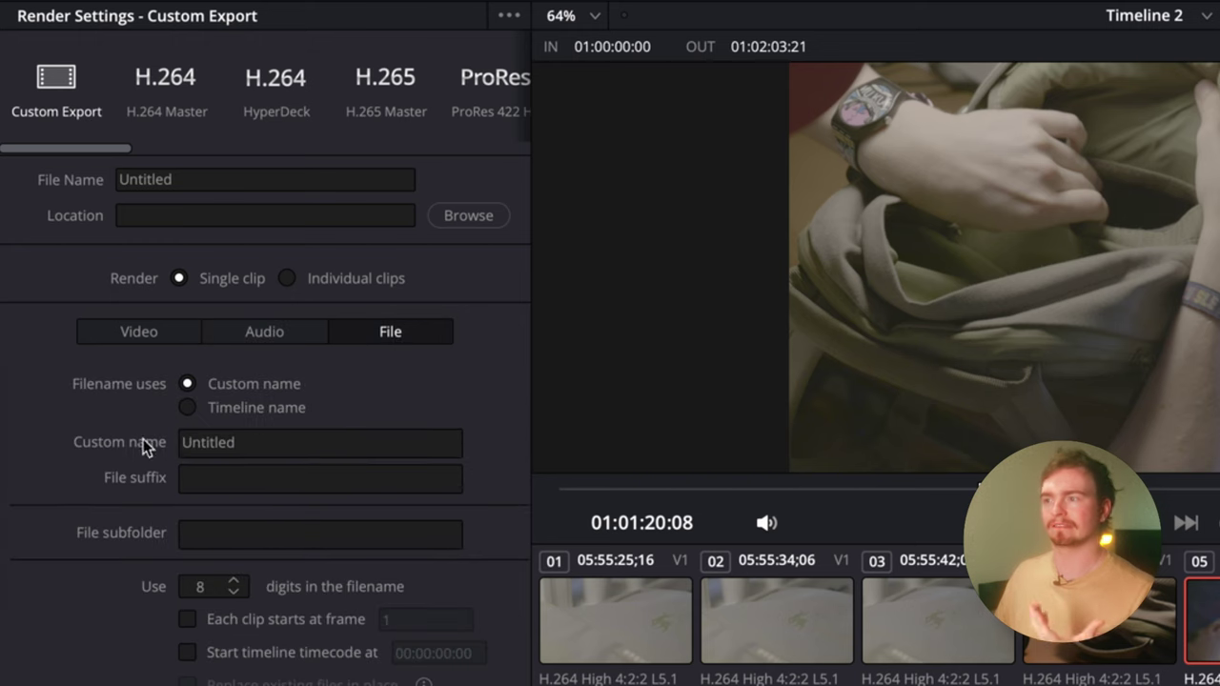
left_click(124, 327)
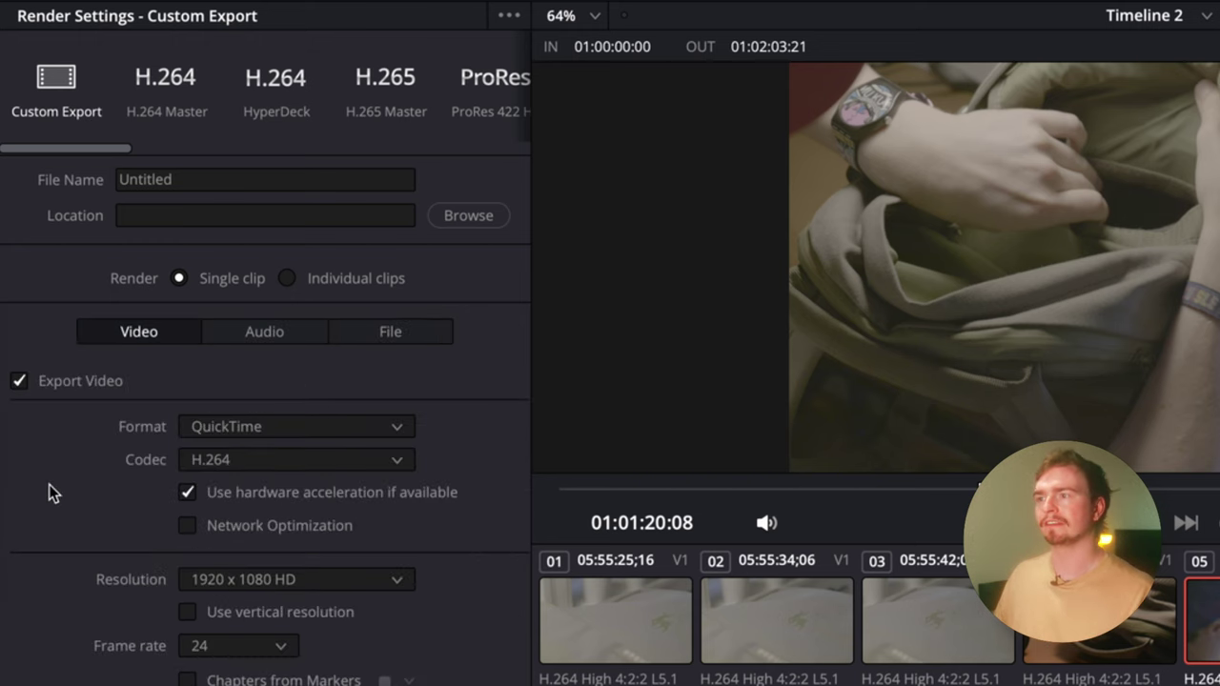
- Confirm QuickTime format, H.264 codec and 1920 x 1080 HD resolution
left_click(234, 426)
scroll(274, 604, "down", 2)
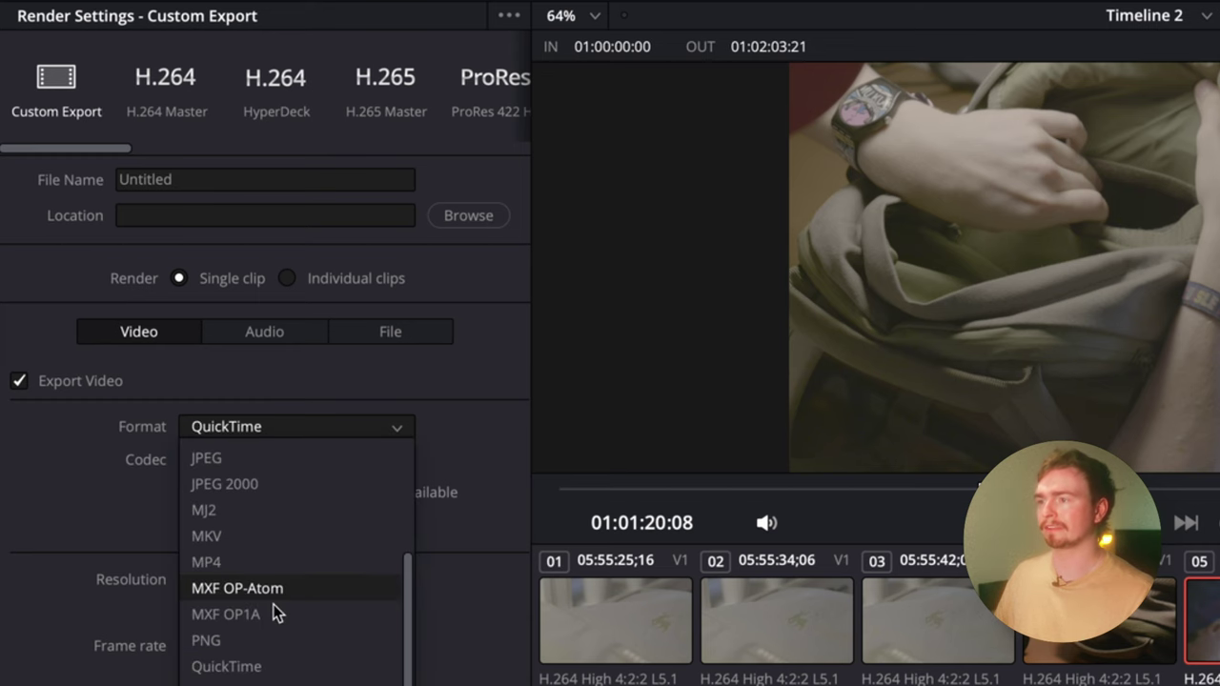
scroll(274, 604, "up", 4)
left_click(70, 545)
left_click(272, 459)
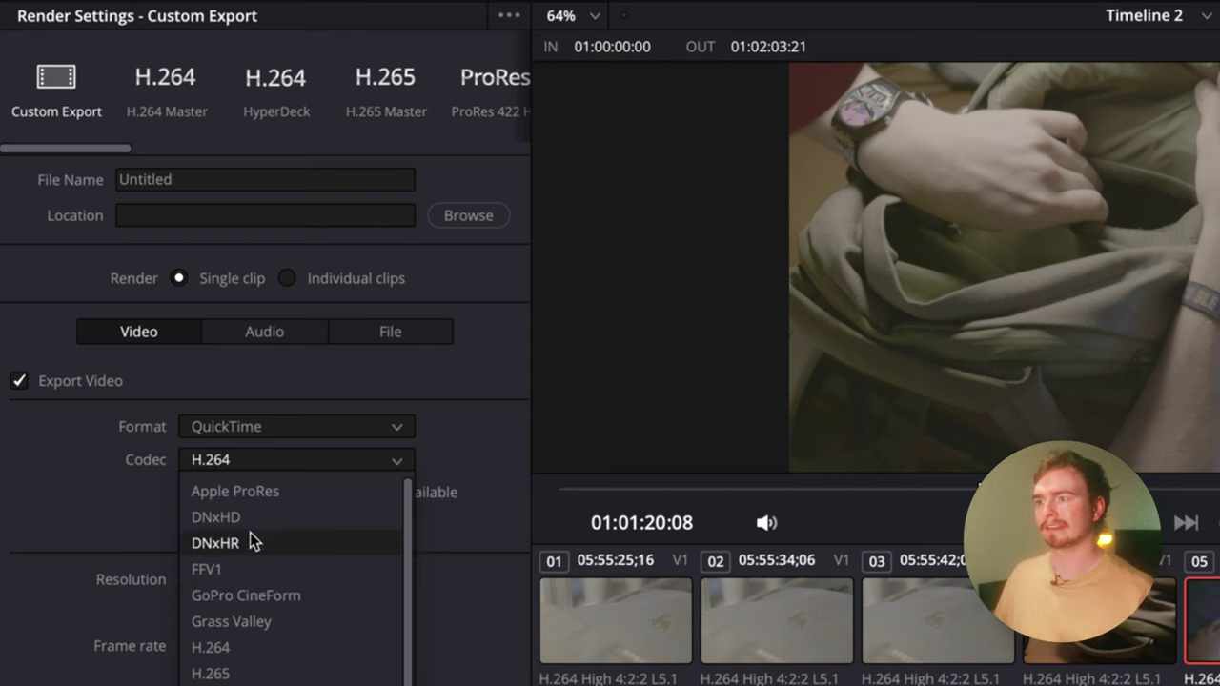
left_click(107, 519)
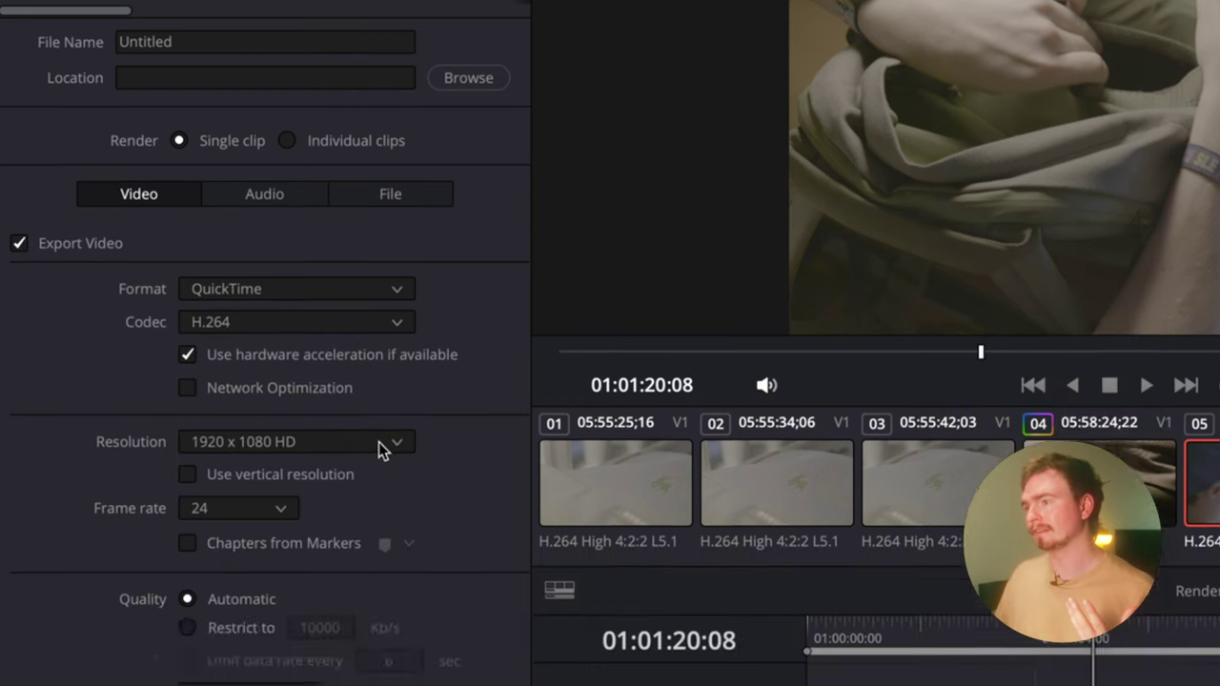
left_click(379, 449)
scroll(349, 574, "down", 5)
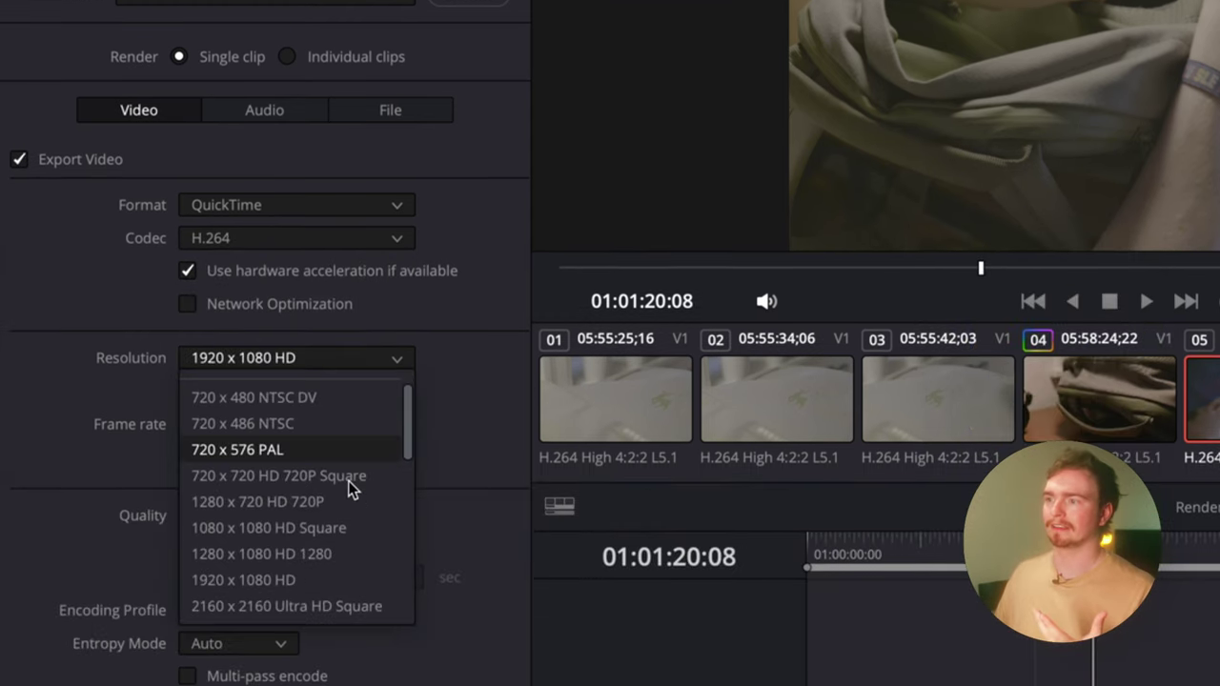
left_click(71, 477)
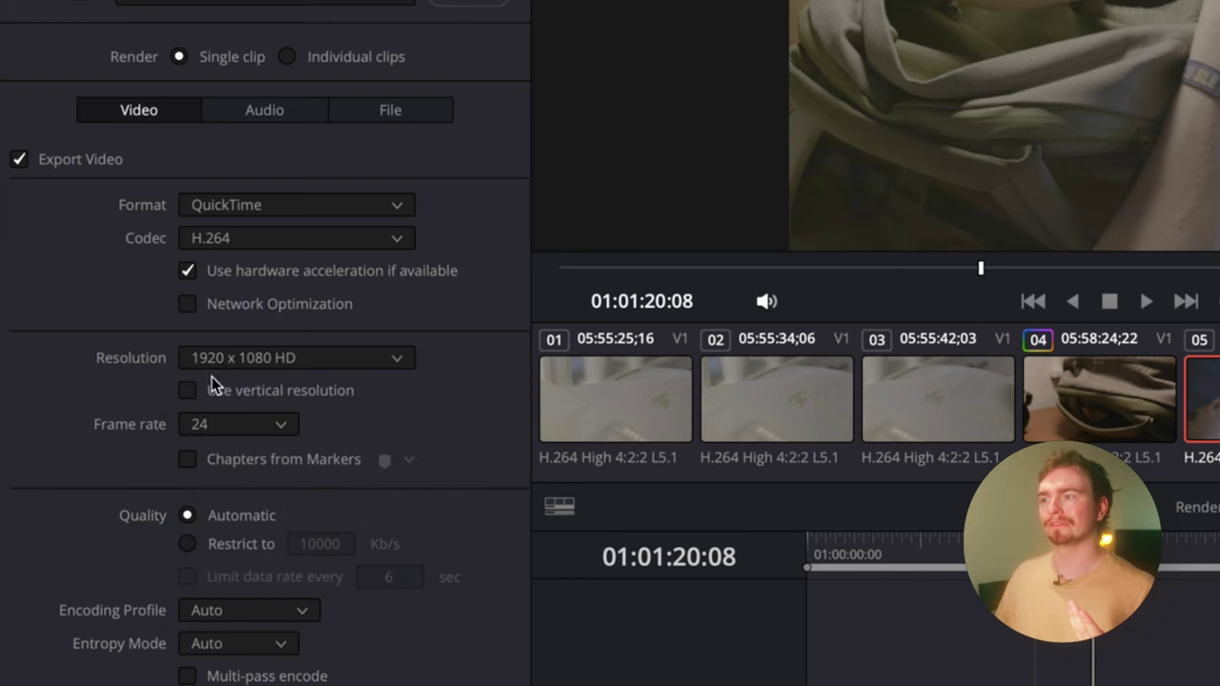
- Keep horizontal 1920 x 1080 output and restrict quality to 10000 Kb/s
left_click(186, 391)
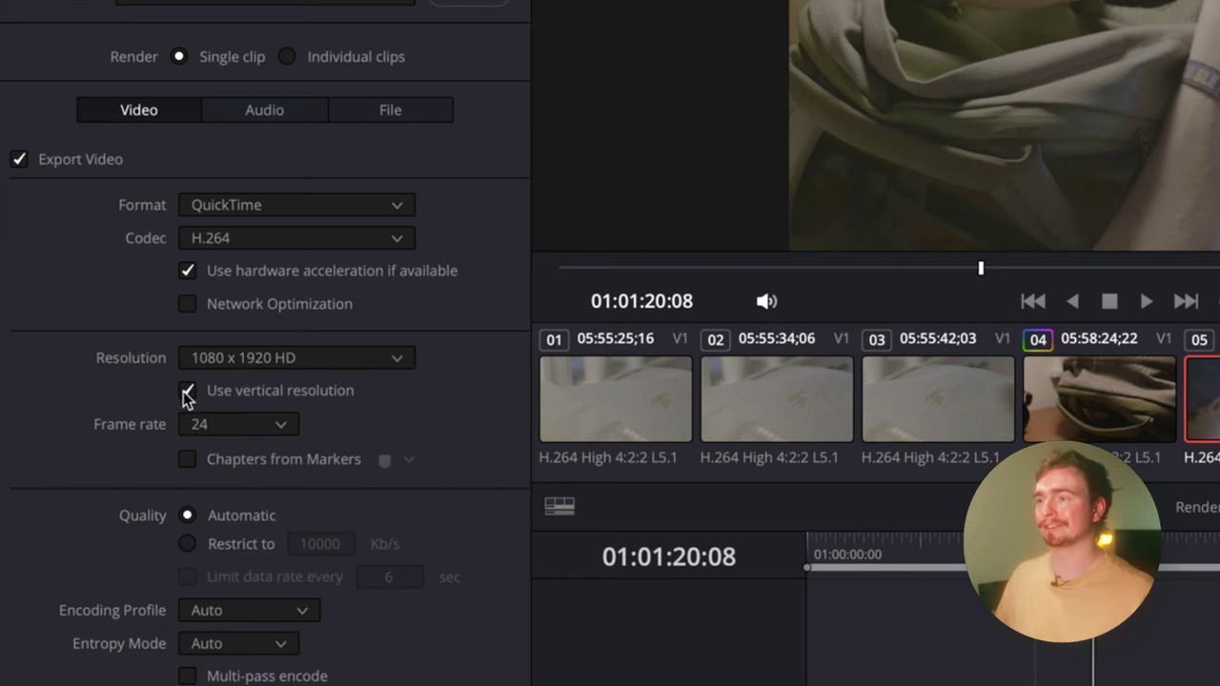
left_click(185, 391)
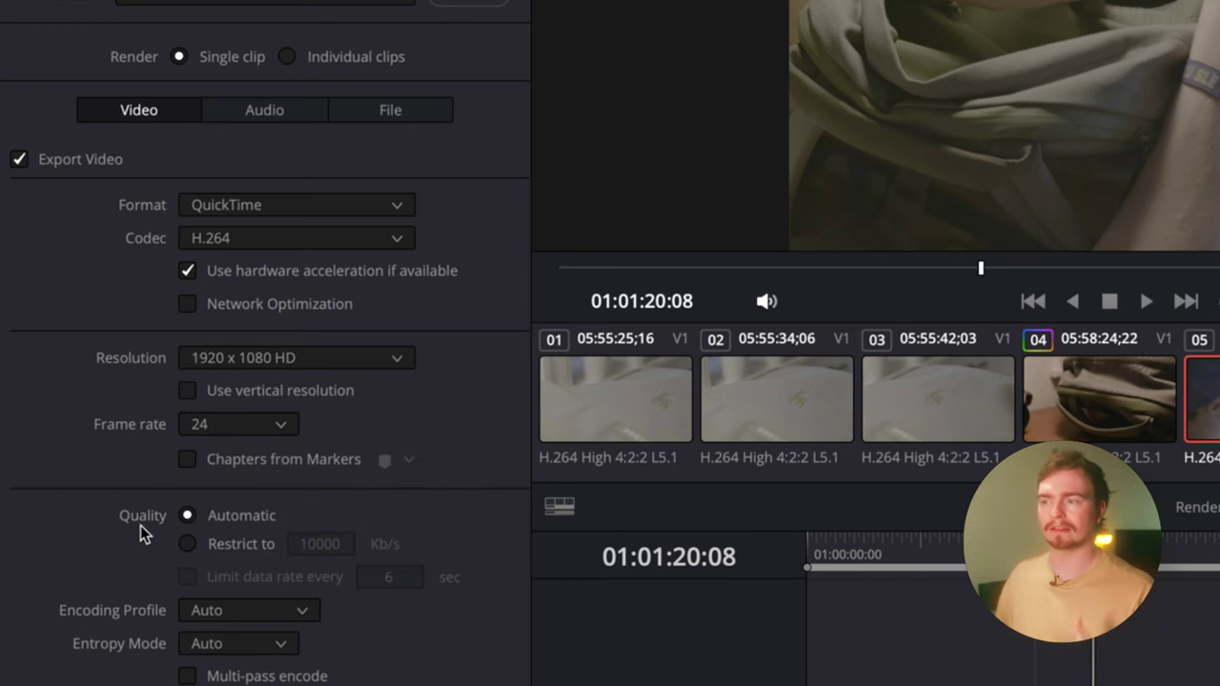
left_click(187, 544)
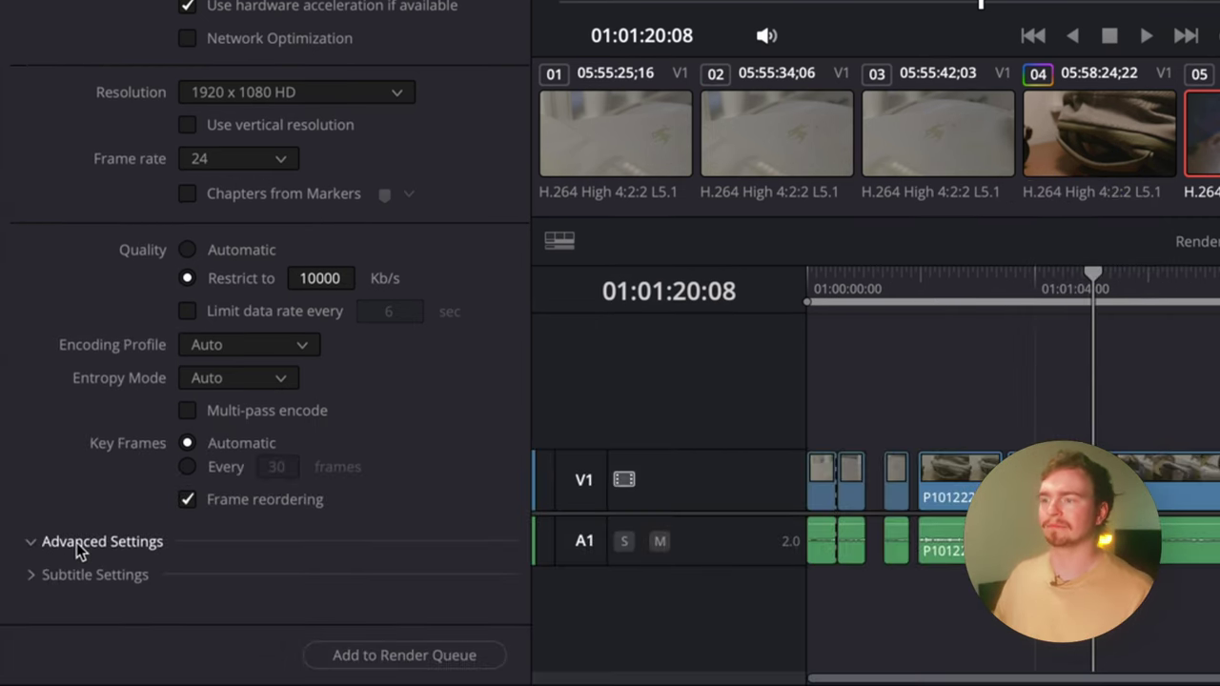
- Open Advanced Settings and Subtitle Settings and scroll through their render options
left_click(75, 542)
scroll(57, 486, "down", 5)
scroll(54, 474, "down", 1)
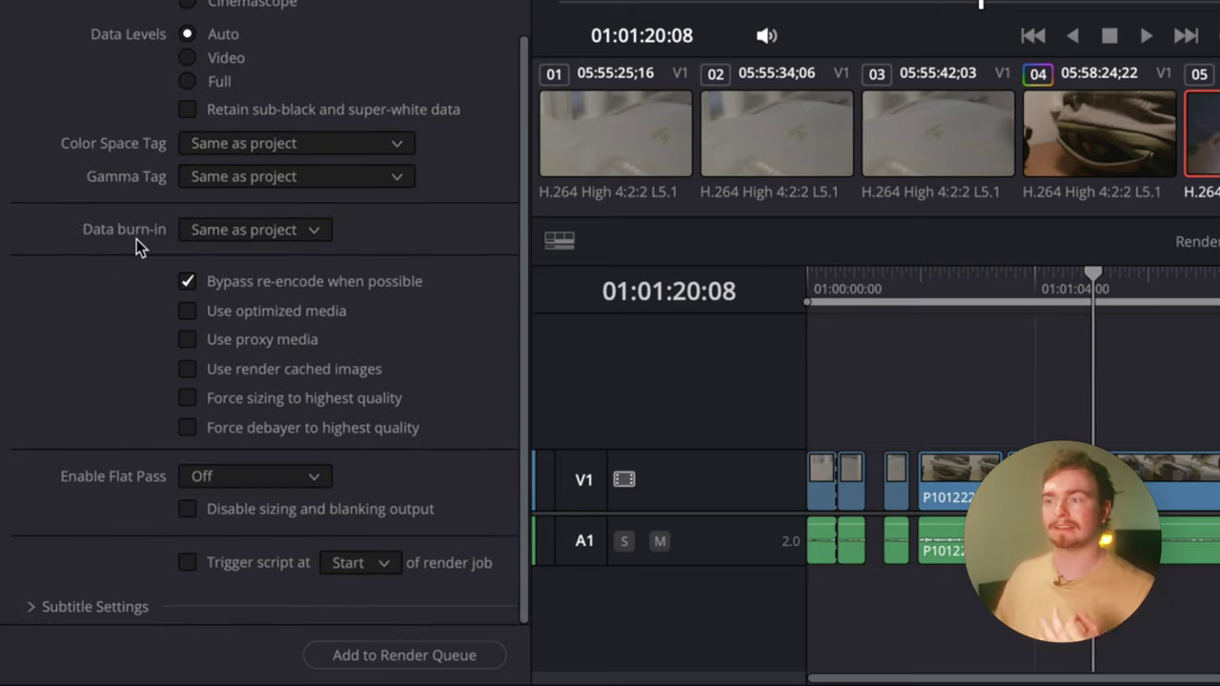
left_click(105, 607)
scroll(96, 443, "down", 3)
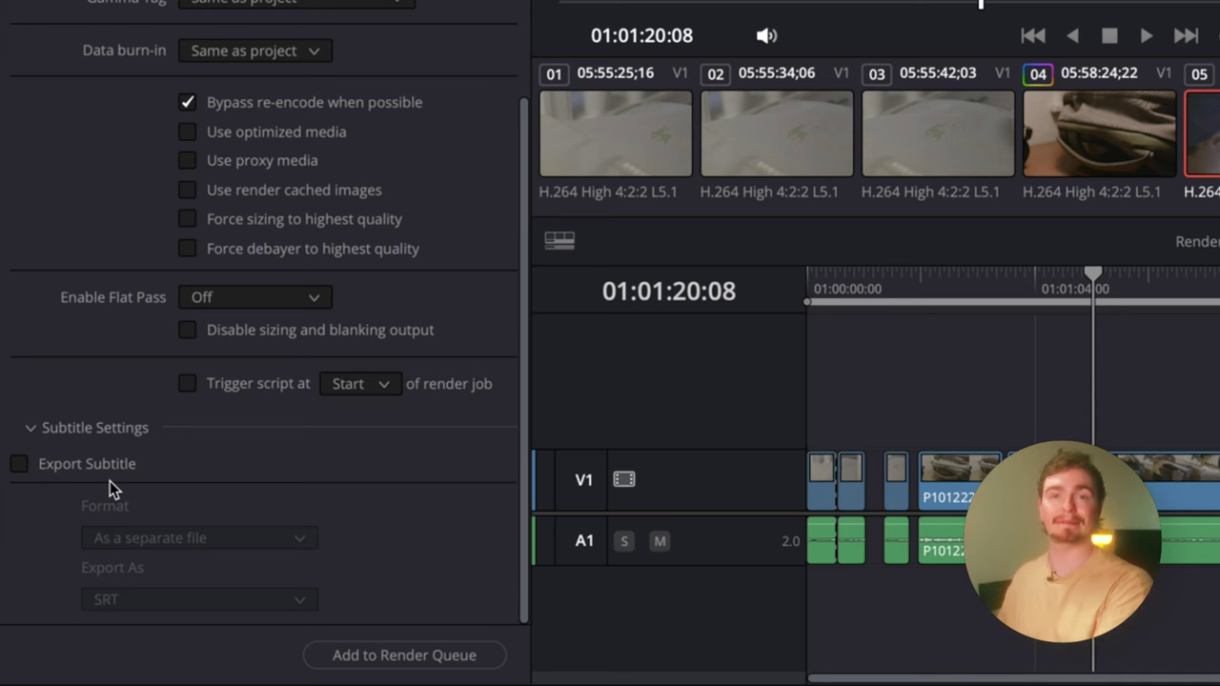
scroll(115, 277, "up", 10)
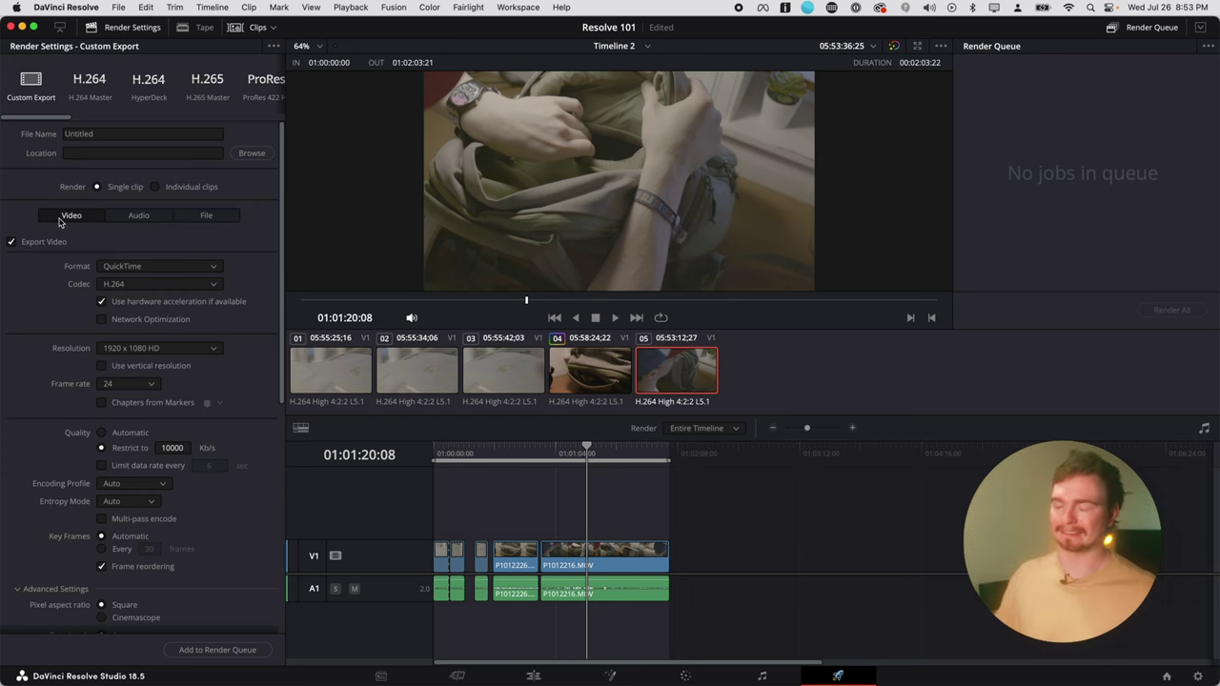
scroll(72, 315, "down", 6)
- Add Resolve 101 | Timeline 2 to the Render Queue as Job 1, rendering Untitled.mov
scroll(67, 339, "up", 6)
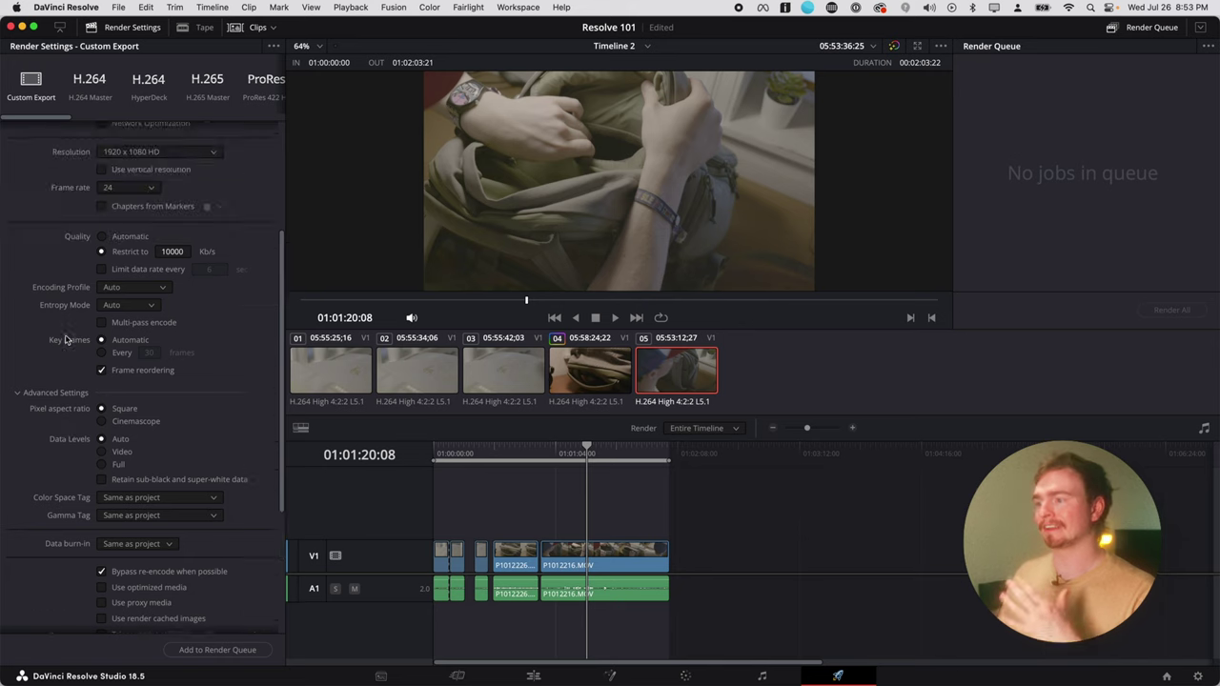
left_click(203, 653)
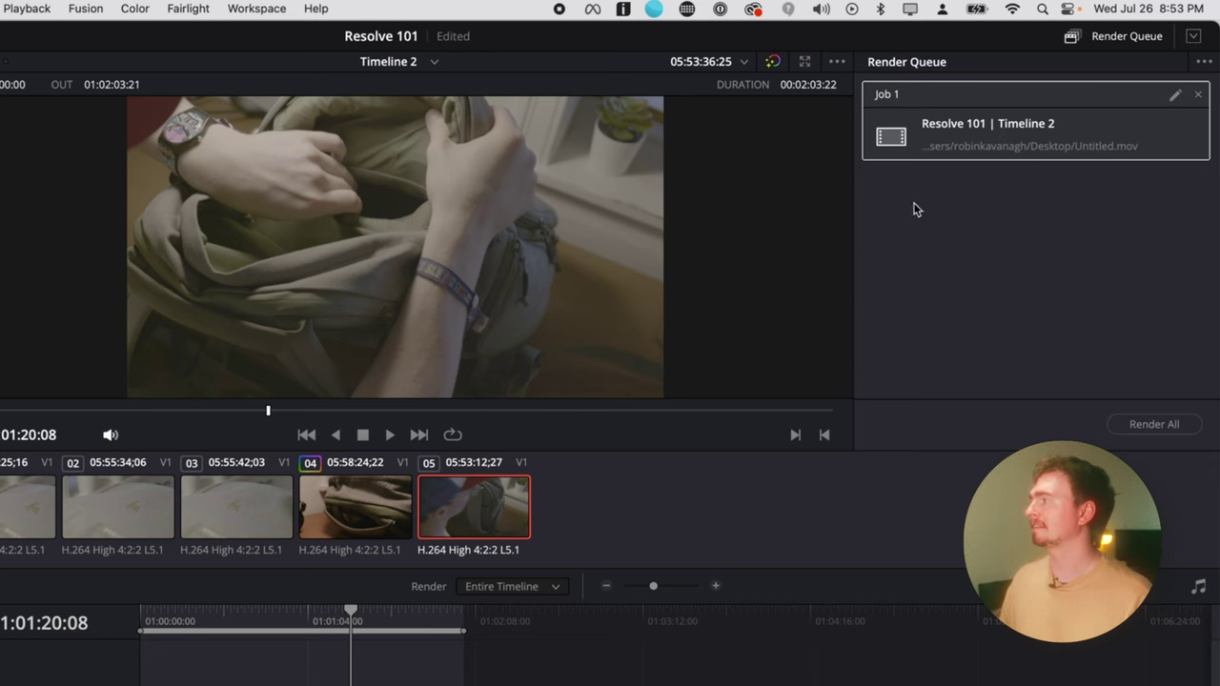